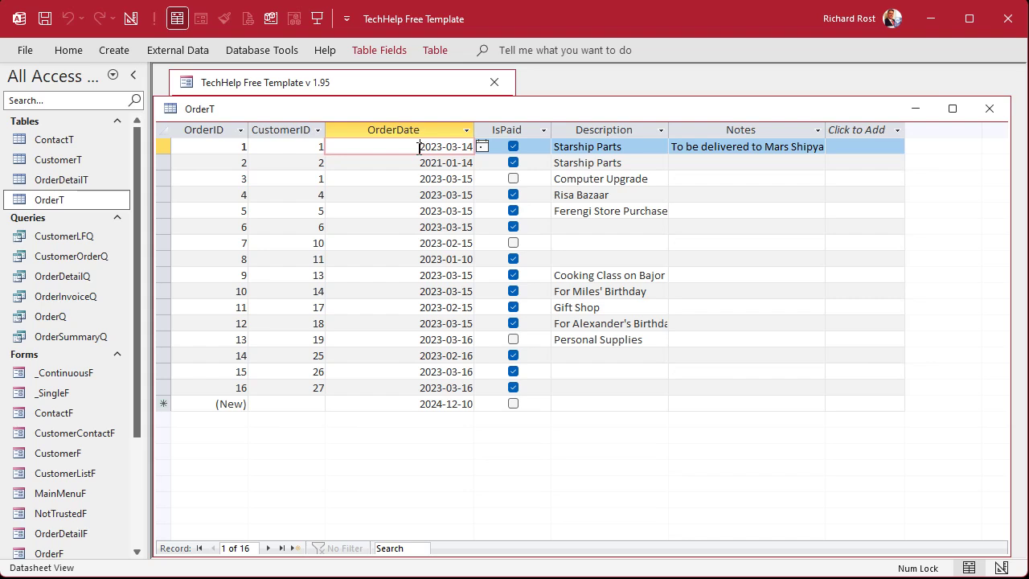
# - Set the order dates of orders 1 to 4 to 12-9, 12-9 8am, 12-9 1pm and 12-9 11pm
pyautogui.moveTo(419, 147); pyautogui.dragTo(497, 141)
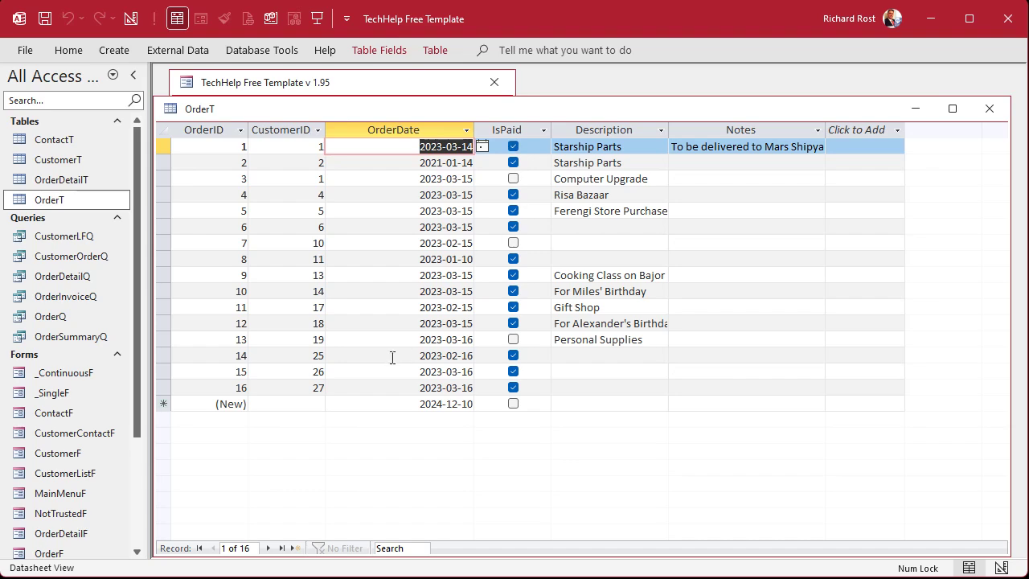
pyautogui.write('12-9')
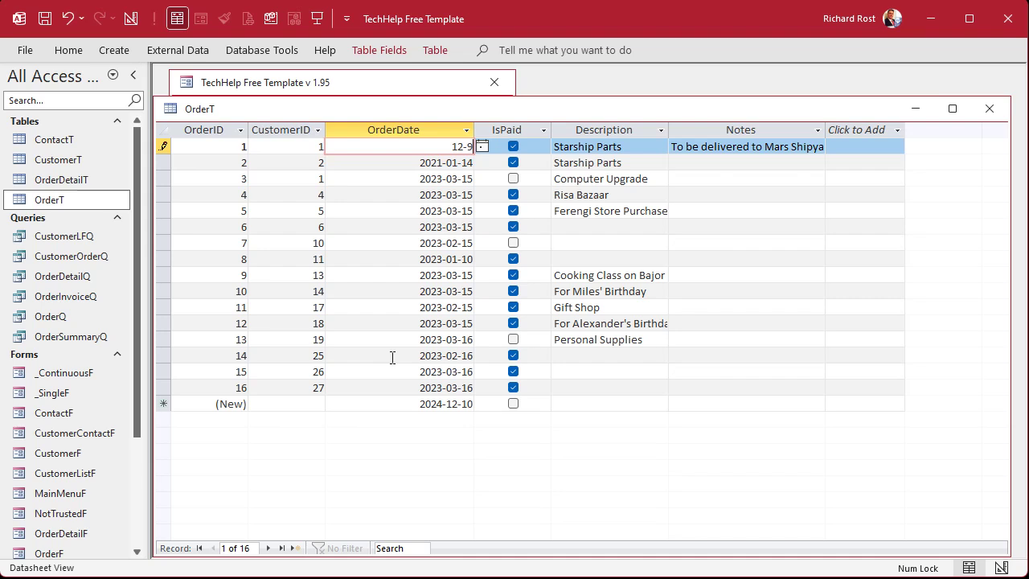
pyautogui.press('Down')
pyautogui.write('12-9 8am')
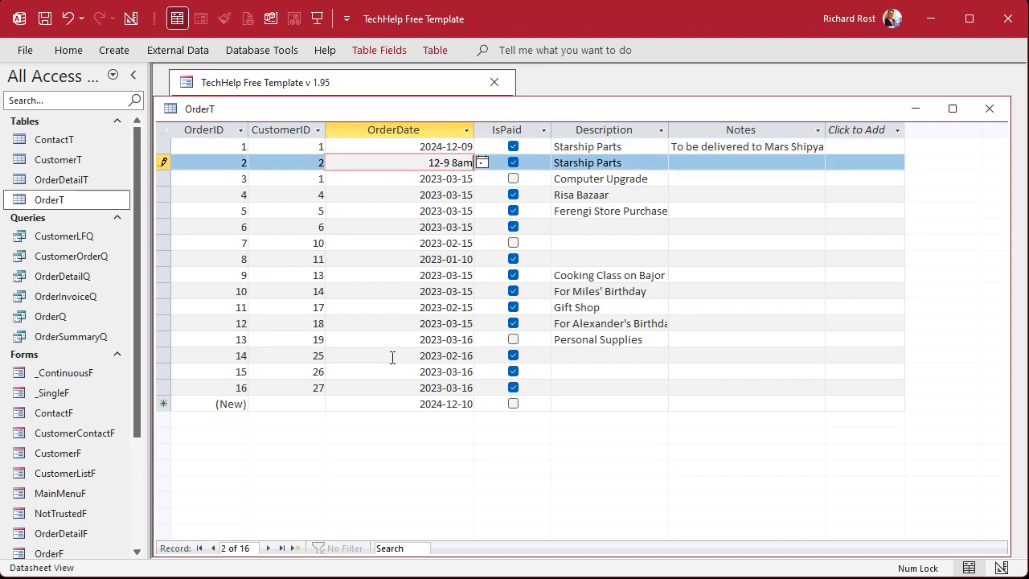
pyautogui.press('Down')
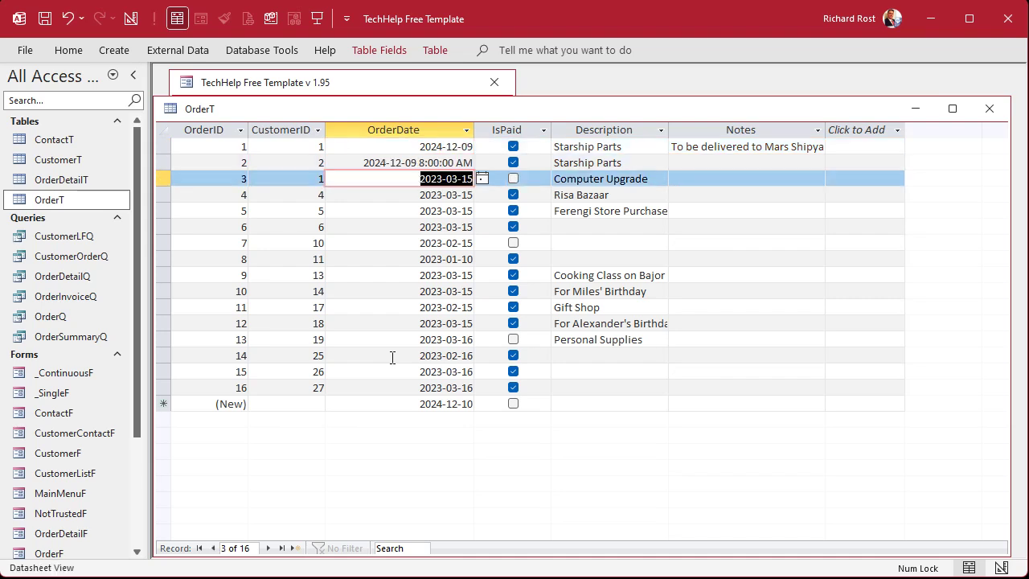
pyautogui.write('12-9')
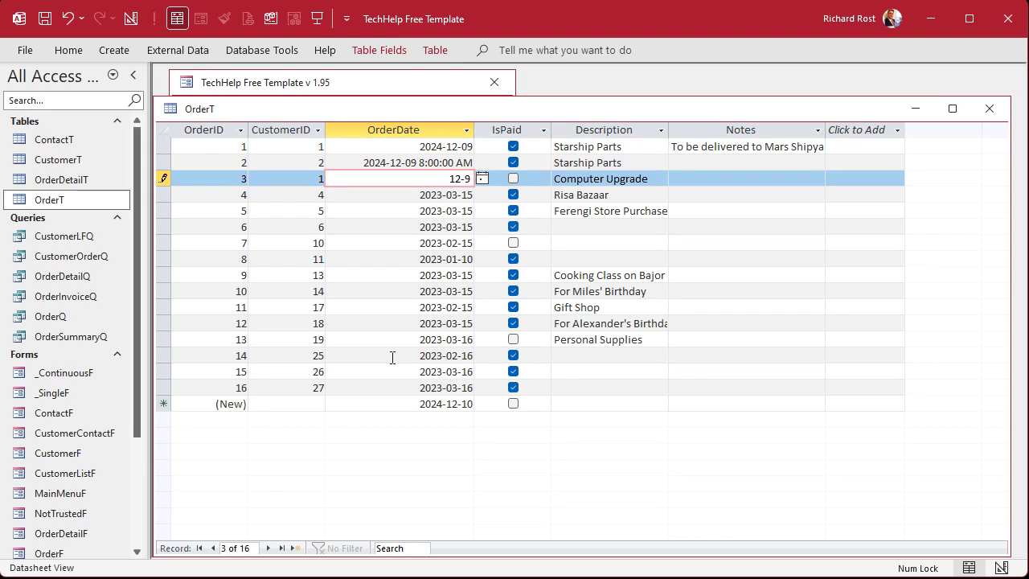
pyautogui.write(' 1pm')
pyautogui.press('Down')
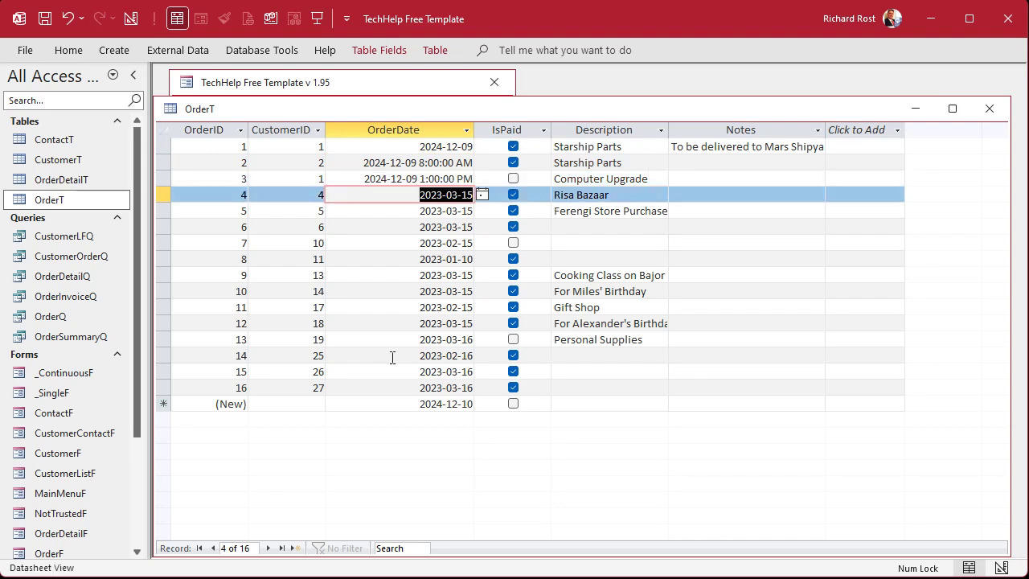
pyautogui.write('12-9 11pm')
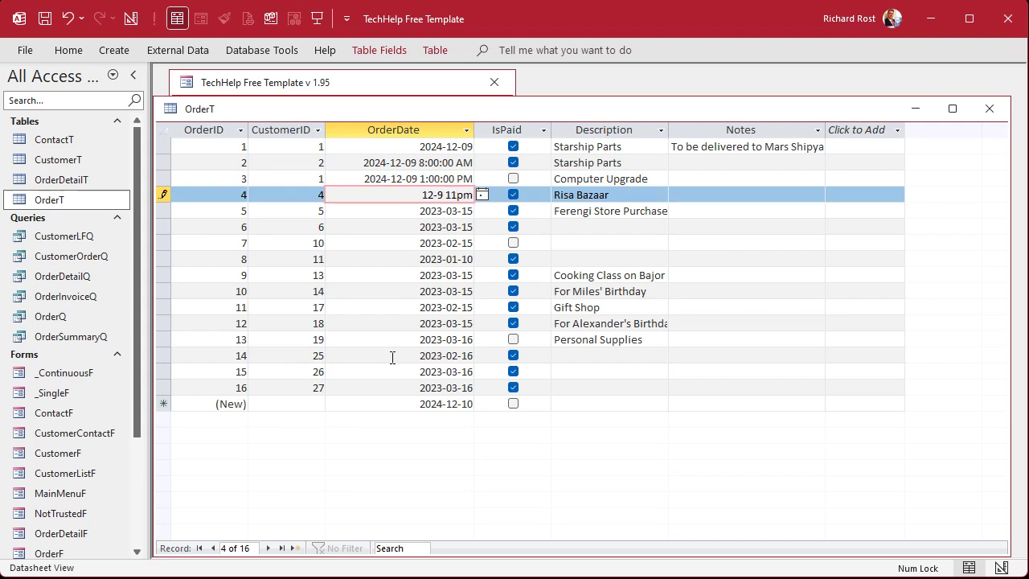
pyautogui.press('Down')
# - Set the order date of order 5 to 12-10 and of order 6 to 12-10 1am
pyautogui.write('12-10')
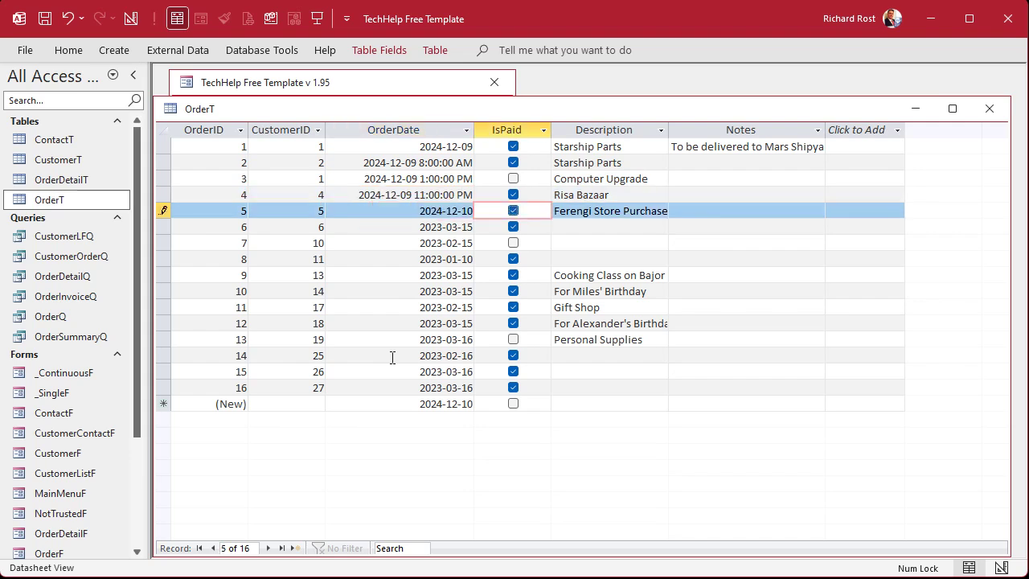
pyautogui.press('Tab')
pyautogui.hotkey('shift', 'Tab')
pyautogui.press('Down')
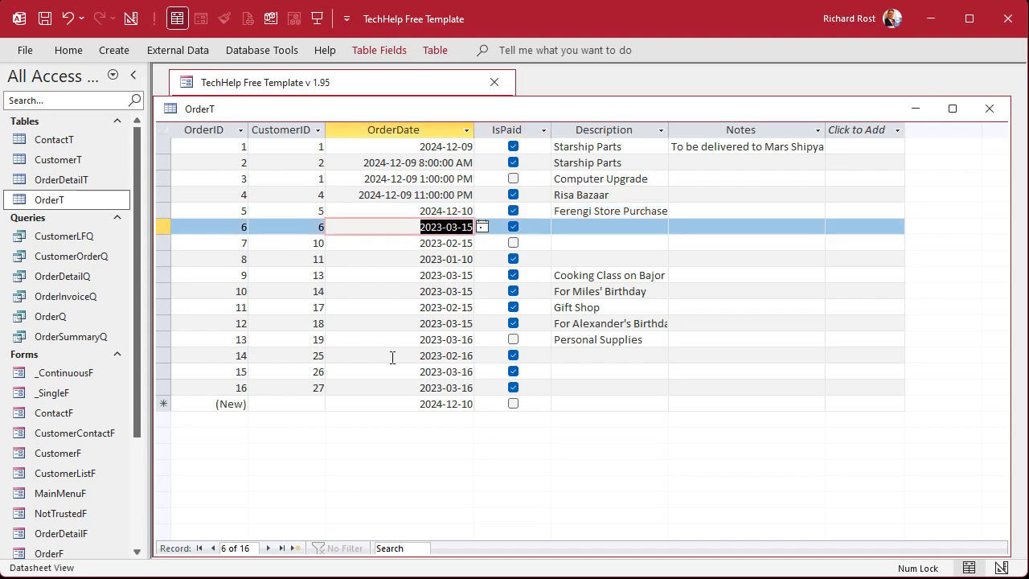
pyautogui.write('12-10 1am')
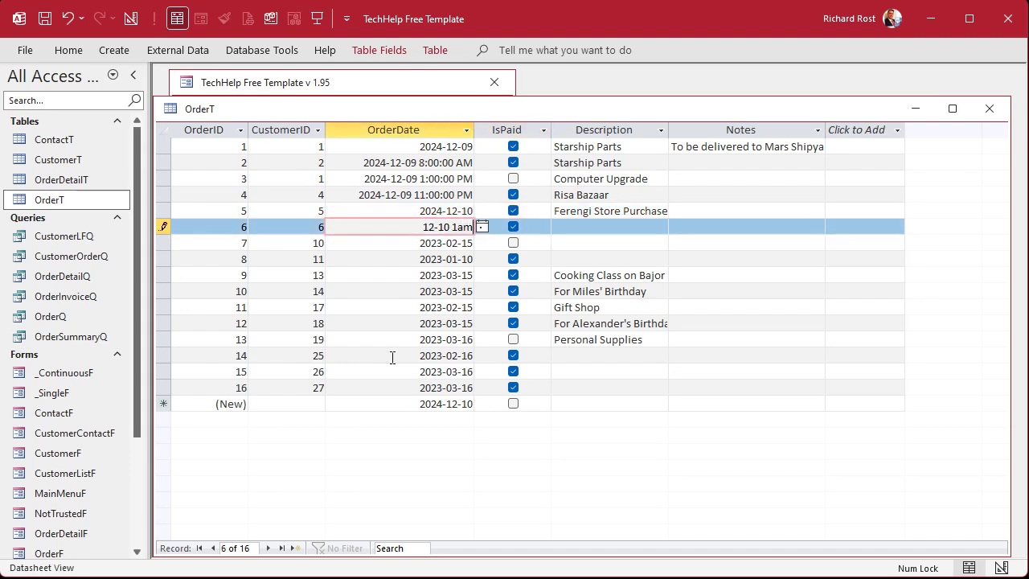
pyautogui.press('Down')
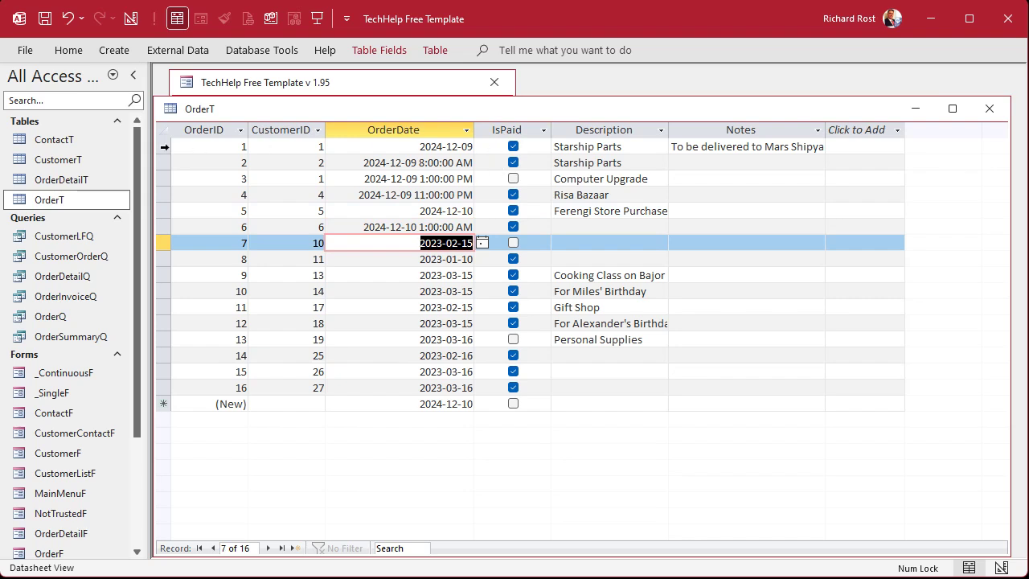
# - Close the OrderT table and open the Main Menu form in Design View
pyautogui.moveTo(164, 146); pyautogui.dragTo(165, 194)
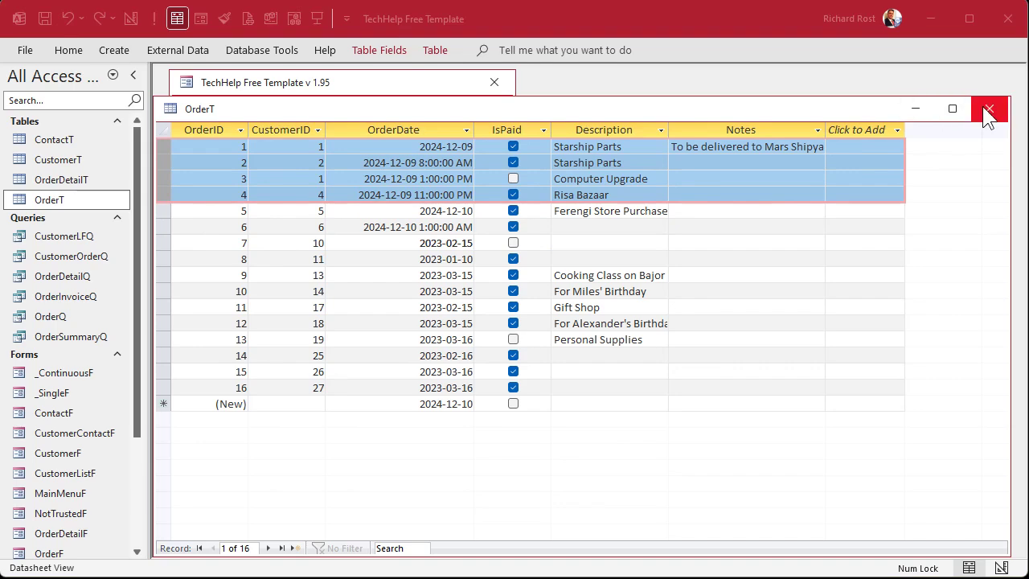
pyautogui.click(988, 110)
pyautogui.click(466, 345)
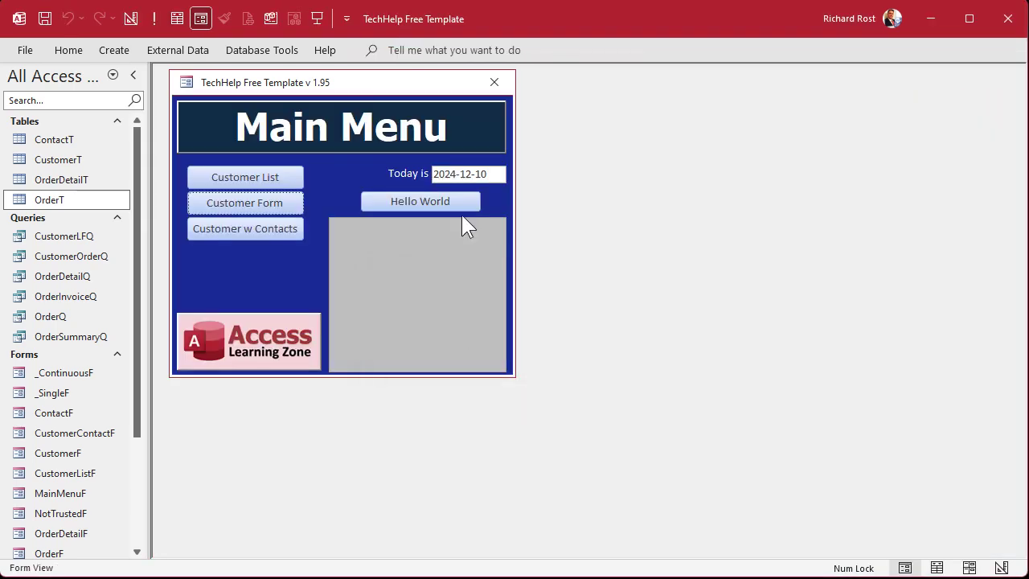
pyautogui.rightClick(369, 82)
pyautogui.click(418, 209)
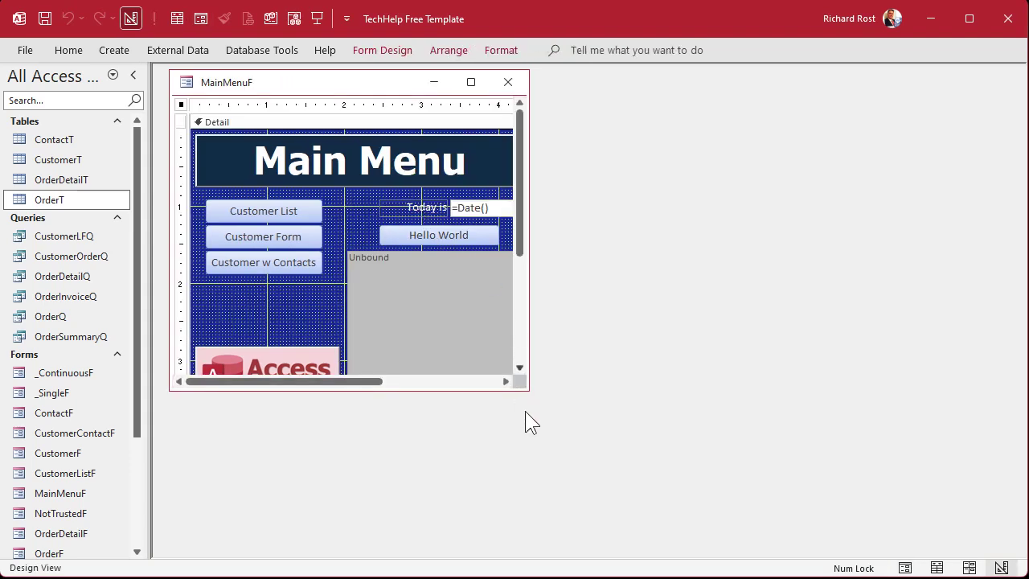
# - Make room on the form by lowering the grey box's upper edge and the Hello World button, and shift the date field left
pyautogui.moveTo(524, 389); pyautogui.dragTo(661, 504)
pyautogui.click(430, 277)
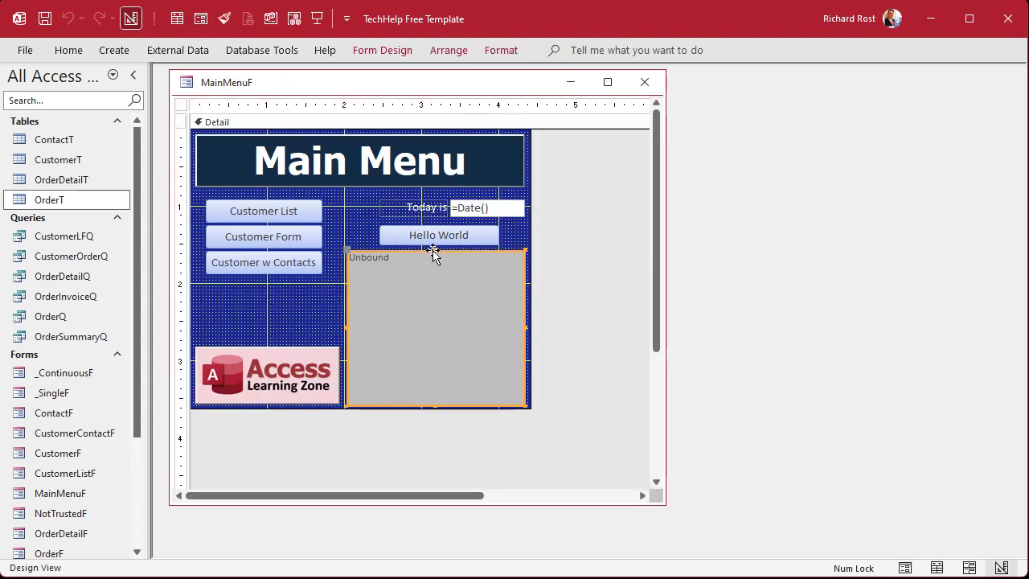
pyautogui.moveTo(437, 250); pyautogui.dragTo(443, 278)
pyautogui.moveTo(418, 208); pyautogui.dragTo(385, 208)
# - Change the caption of the "Today is" label to "Start Date"
pyautogui.click(396, 208)
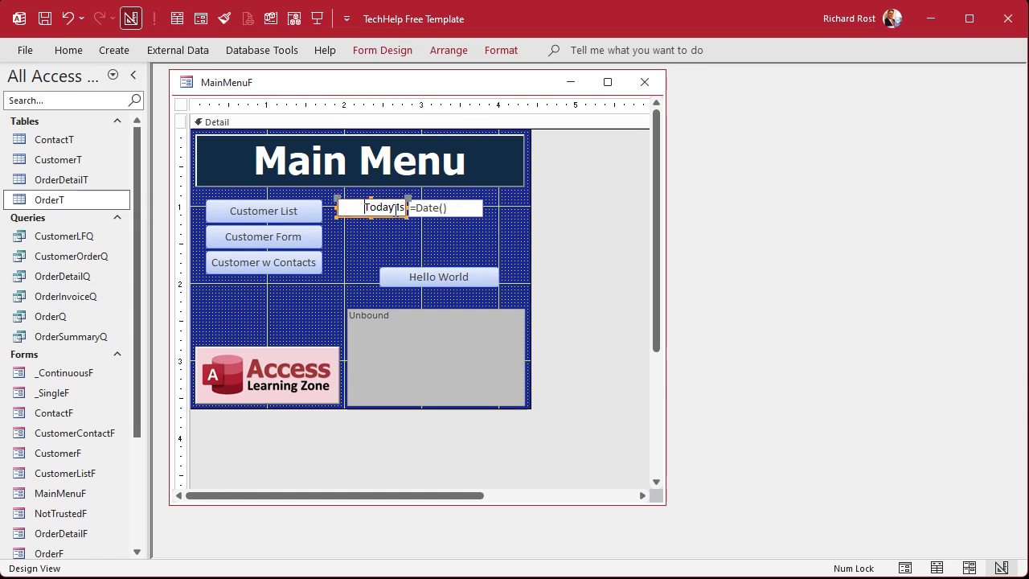
pyautogui.hotkey('ctrl', 'a')
pyautogui.write('Start Da')
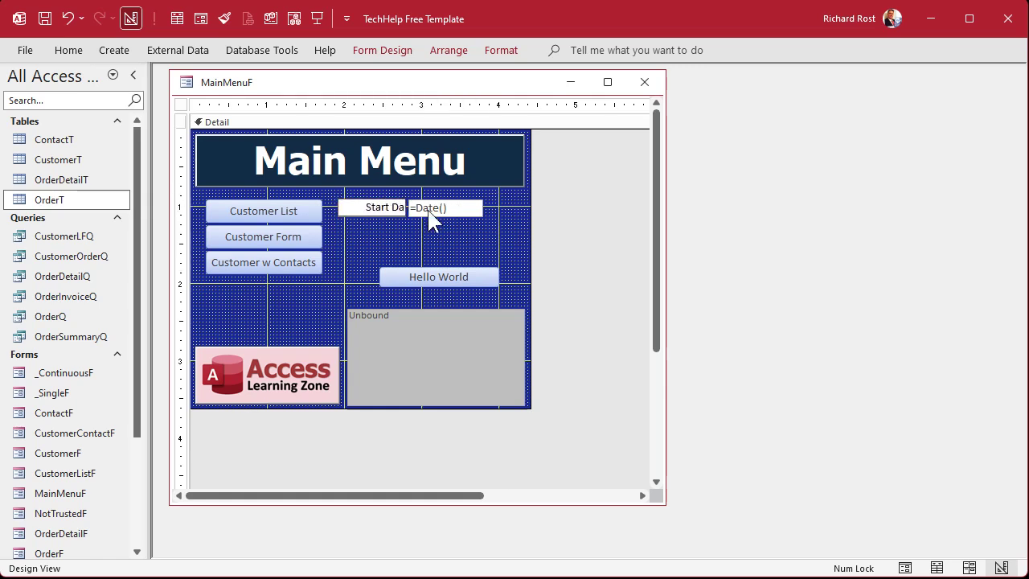
pyautogui.write('te')
pyautogui.press('Return')
# - Widen the Start Date text box to about 1.96 inches, extending the form area to the right
pyautogui.click(427, 208)
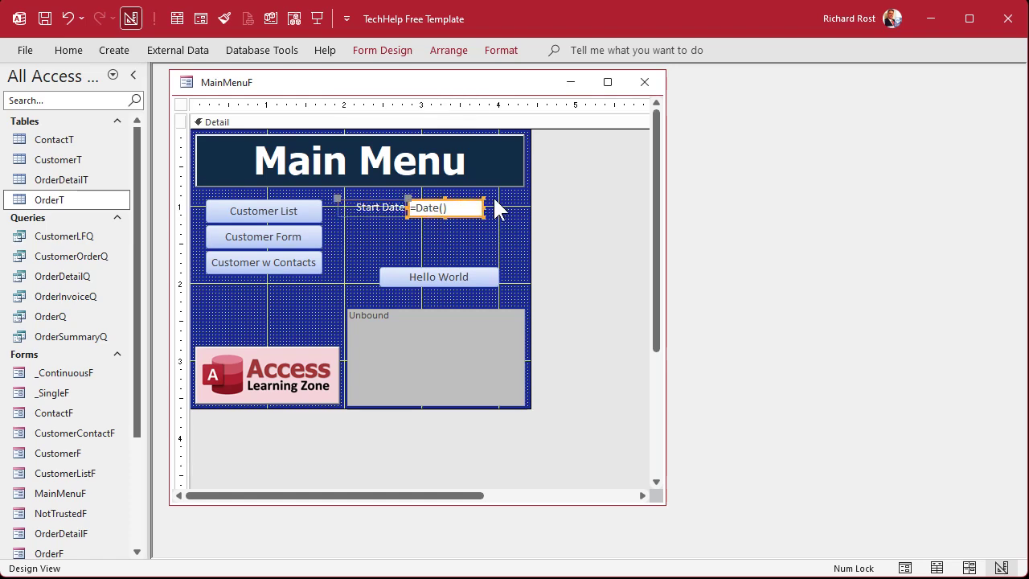
pyautogui.moveTo(480, 207); pyautogui.dragTo(573, 182)
pyautogui.click(450, 229)
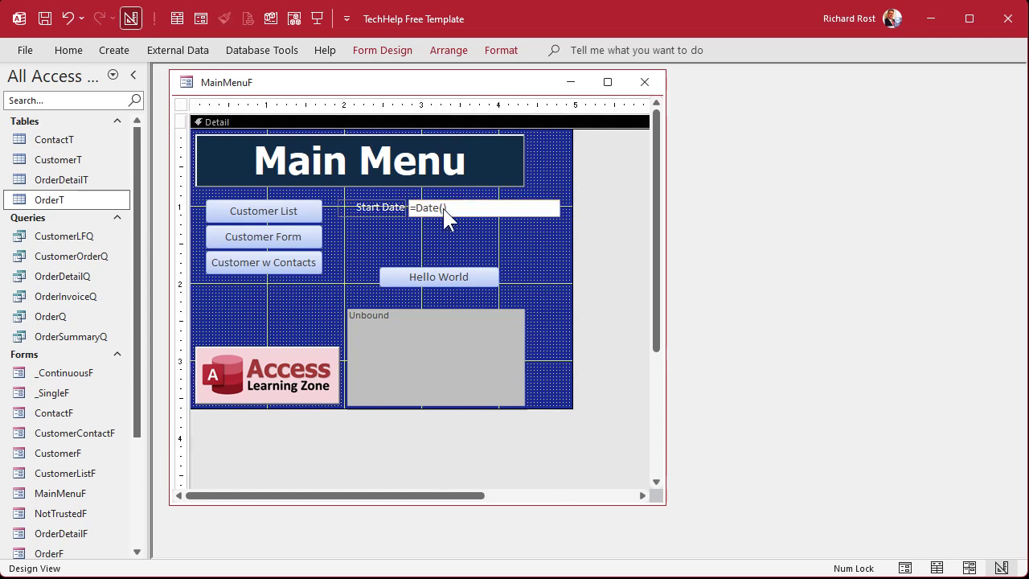
# - Name the Start Date text box StartDate and clear its control source
pyautogui.doubleClick(446, 215)
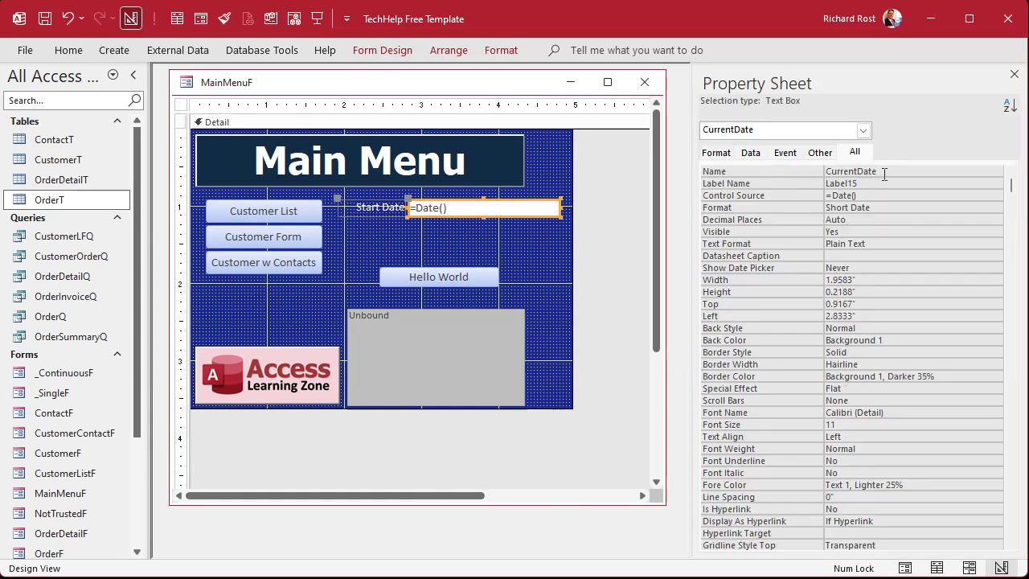
pyautogui.click(722, 172)
pyautogui.write('StartDate')
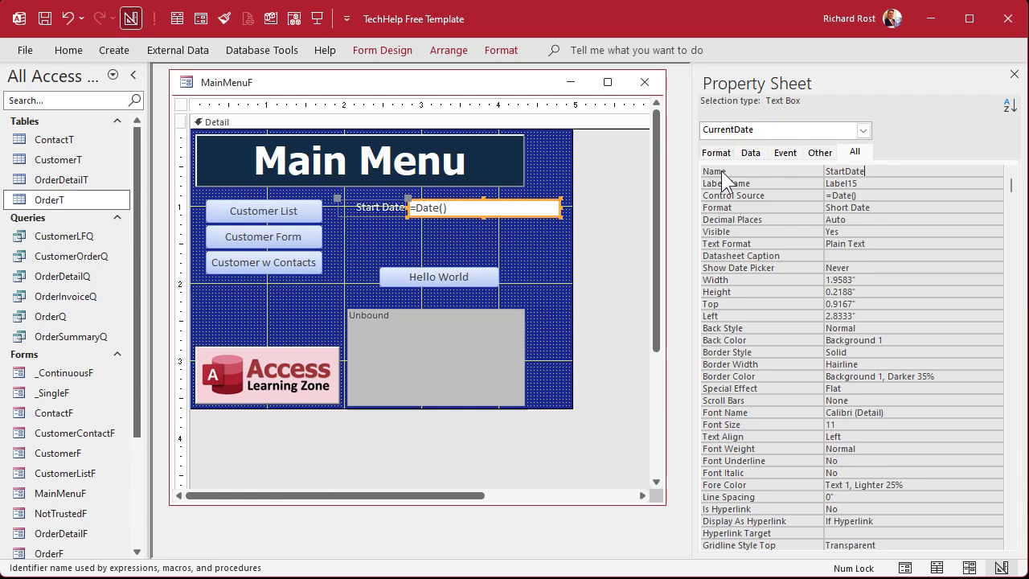
pyautogui.press('Return')
pyautogui.press('Down')
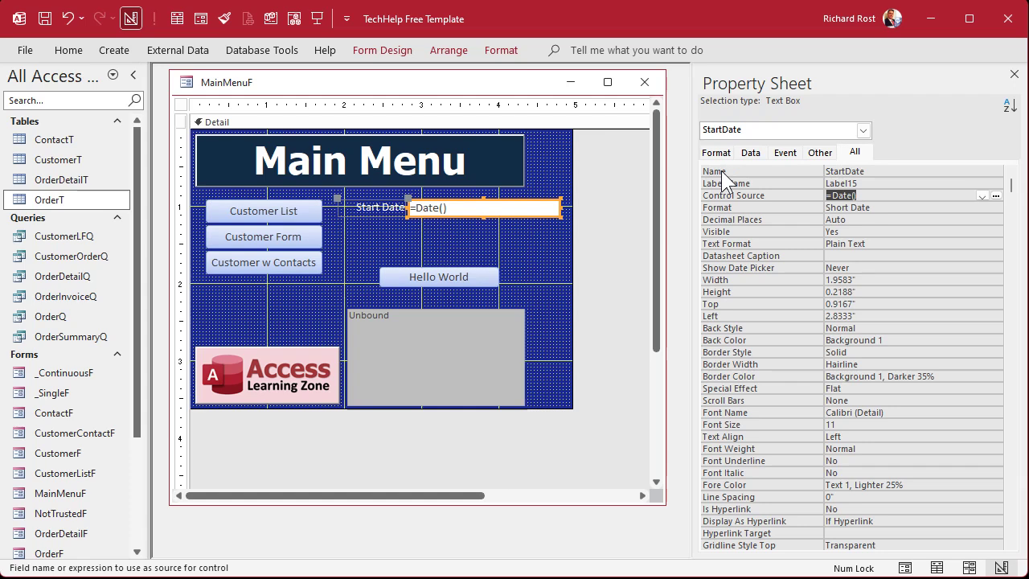
pyautogui.press('Delete')
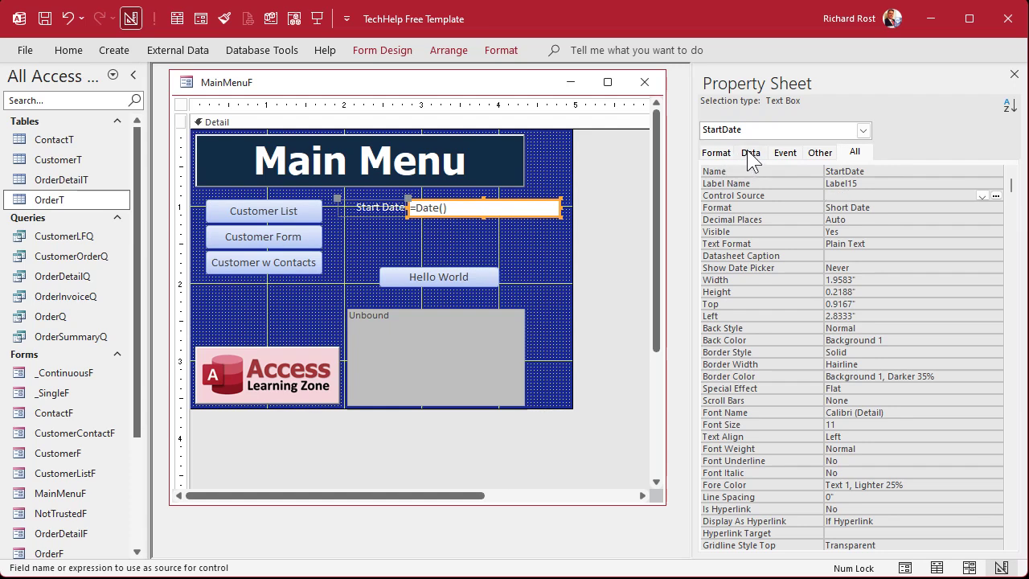
# - Set the default value of the StartDate text box to =Date()-1
pyautogui.click(748, 151)
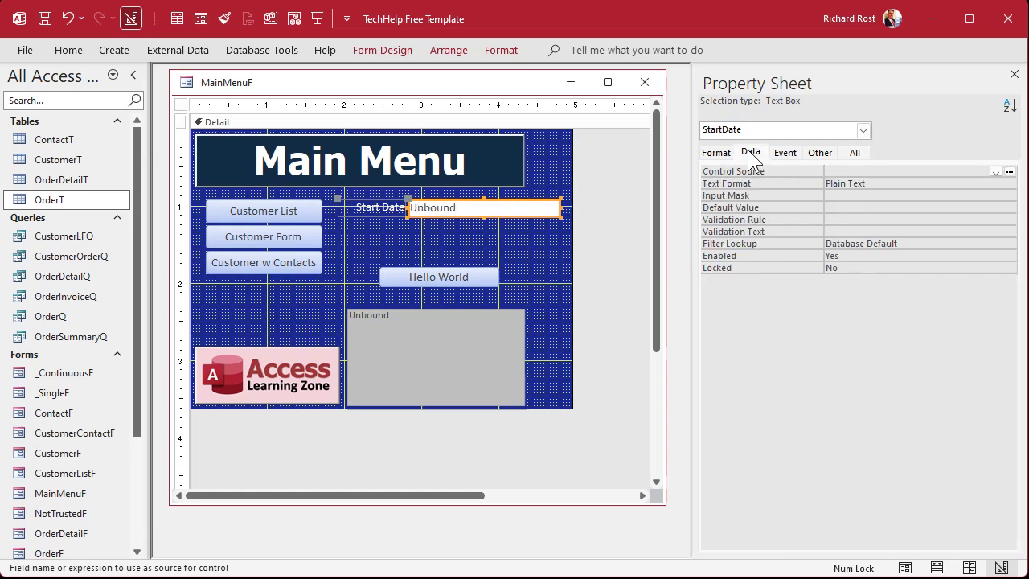
pyautogui.click(783, 207)
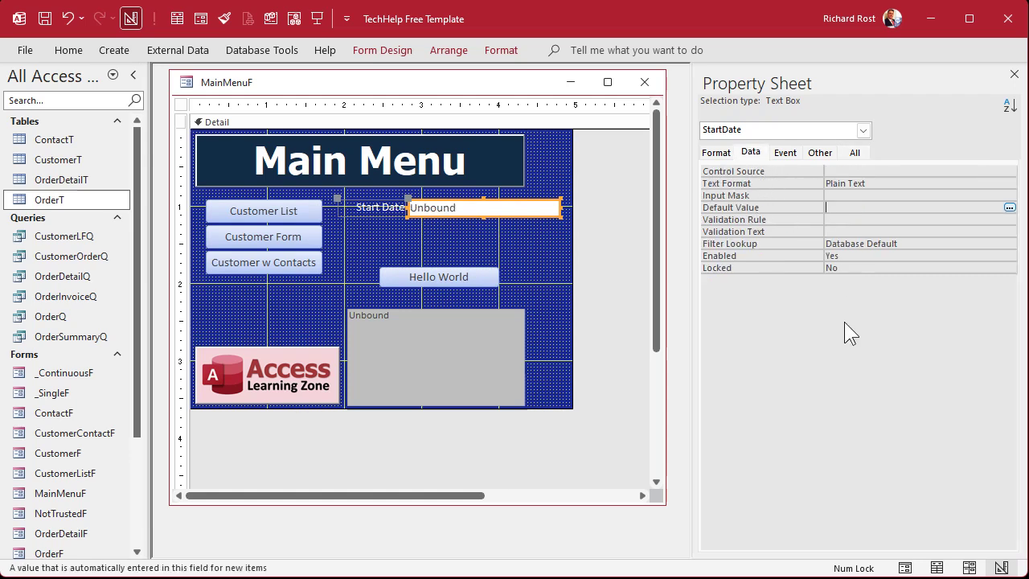
pyautogui.write('=Date()-1')
pyautogui.press('Return')
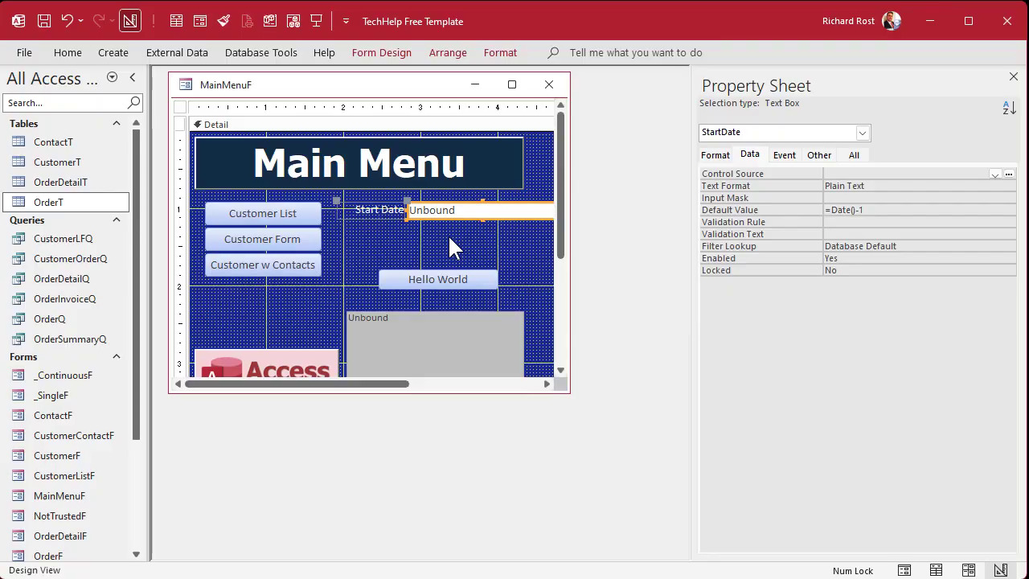
# - Duplicate the Start Date field directly below the original and caption the copy's label "End Date"
pyautogui.click(448, 234)
pyautogui.click(446, 213)
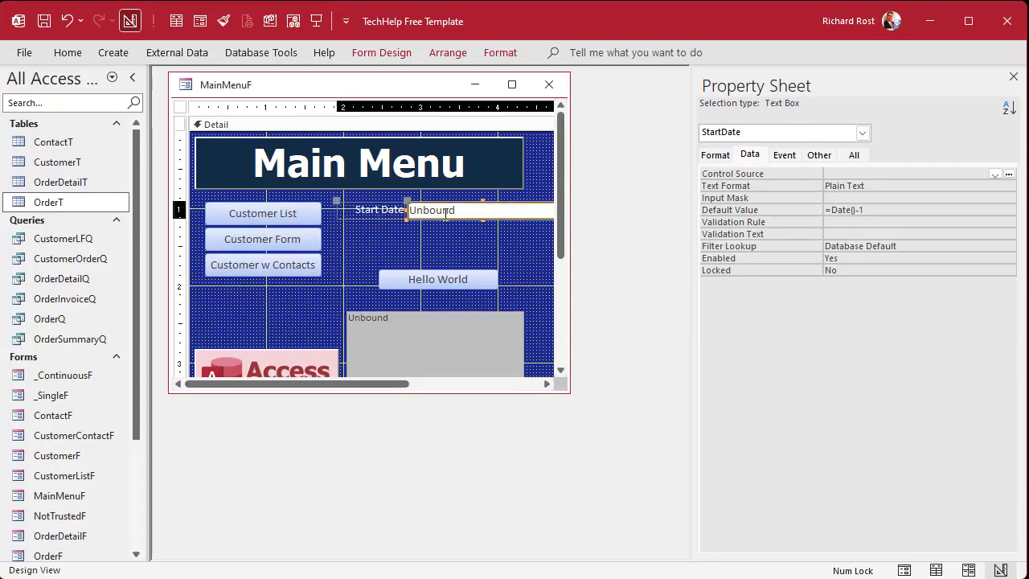
pyautogui.hotkey('ctrl', 'c')
pyautogui.hotkey('ctrl', 'v')
pyautogui.click(362, 234)
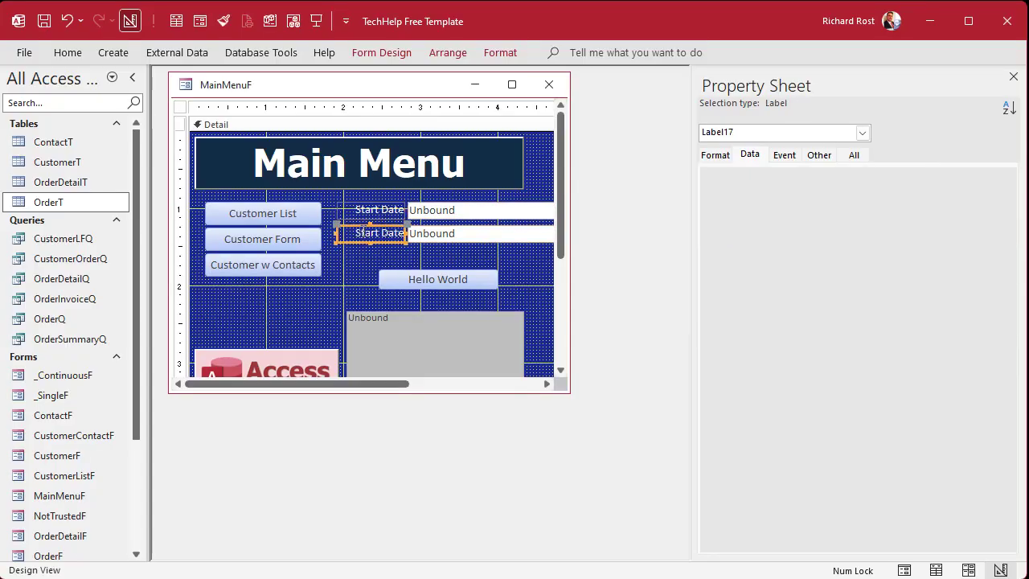
pyautogui.doubleClick(366, 233)
pyautogui.write('End')
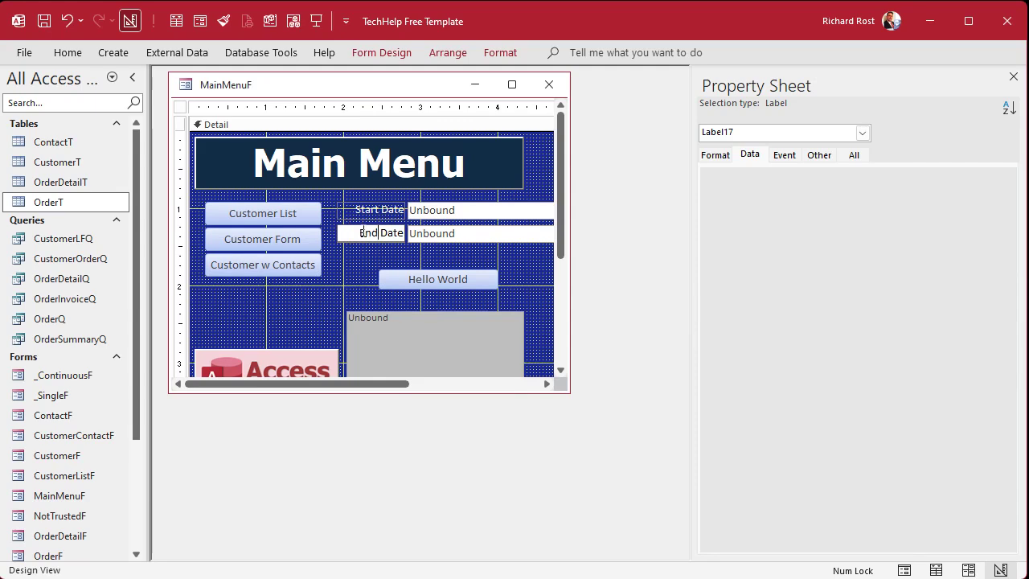
# - Name the text box beside the End Date label EndDate
pyautogui.click(493, 234)
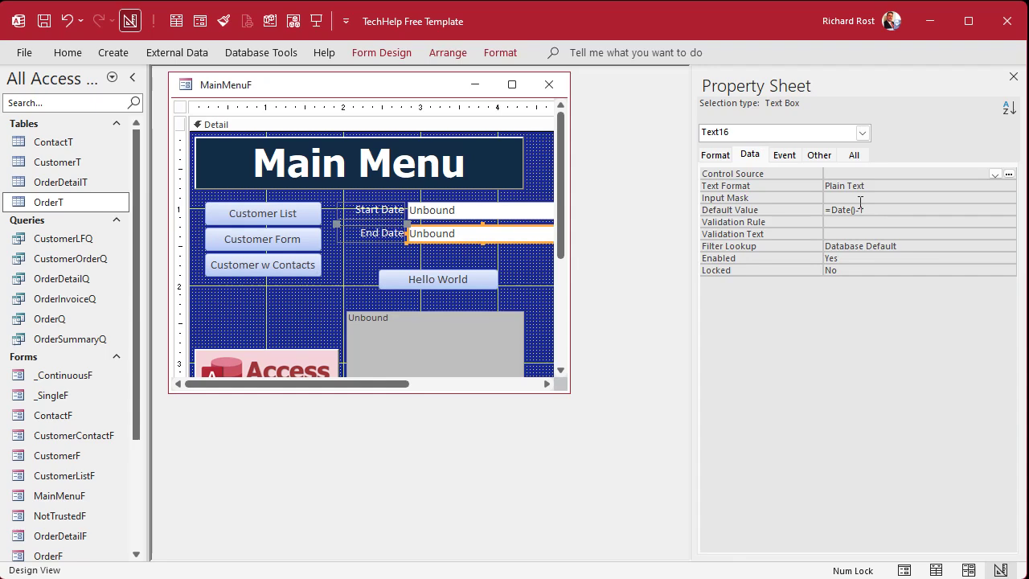
pyautogui.click(854, 155)
pyautogui.click(812, 171)
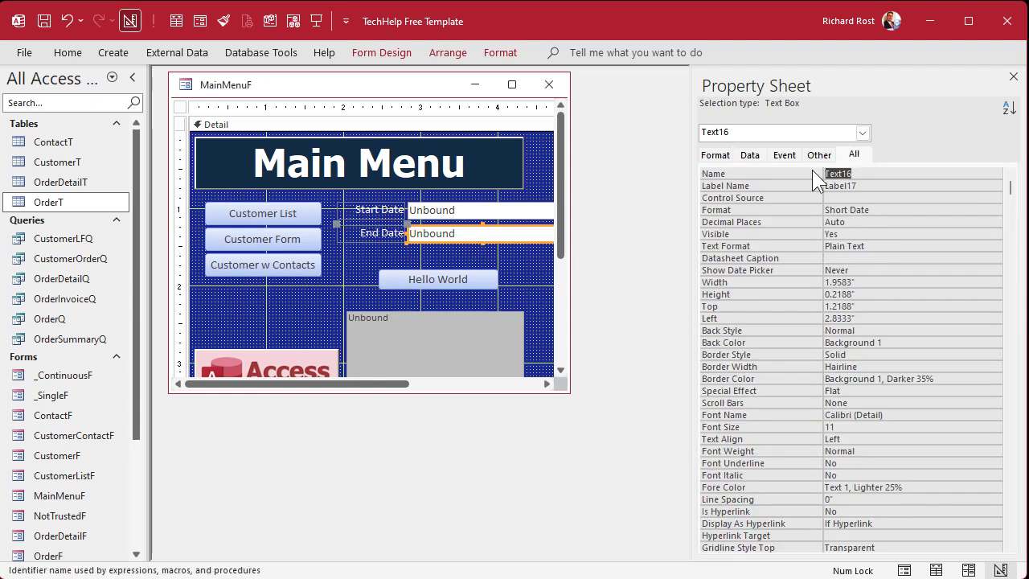
pyautogui.write('EndDate')
pyautogui.press('Return')
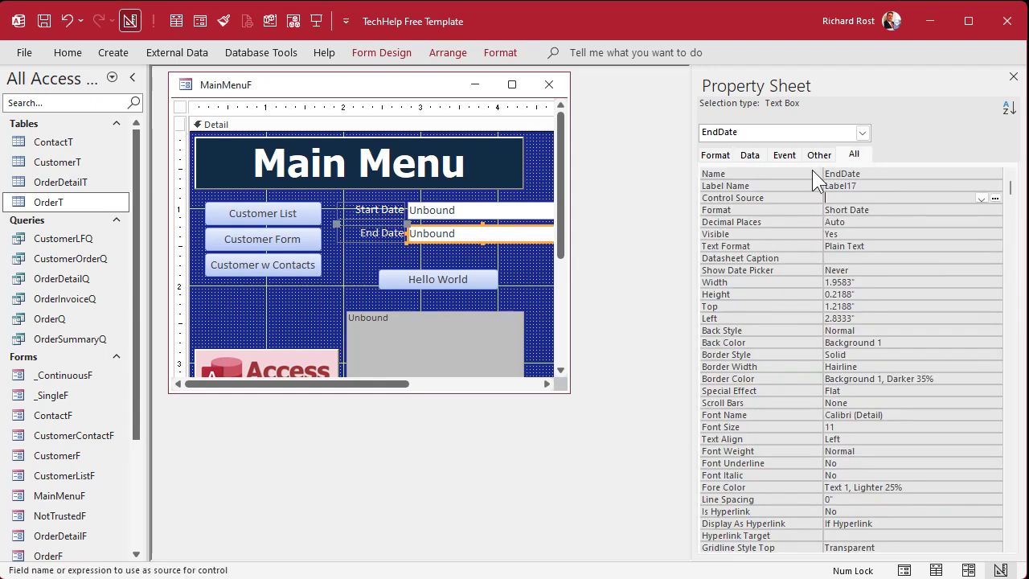
# - Set the default value of the EndDate text box to =Date()
pyautogui.click(749, 155)
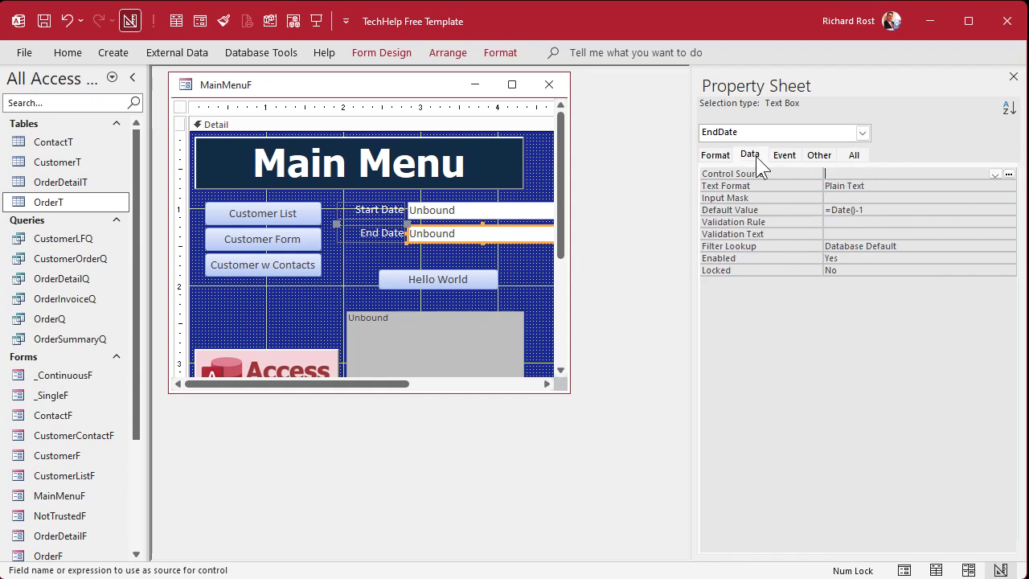
pyautogui.click(887, 208)
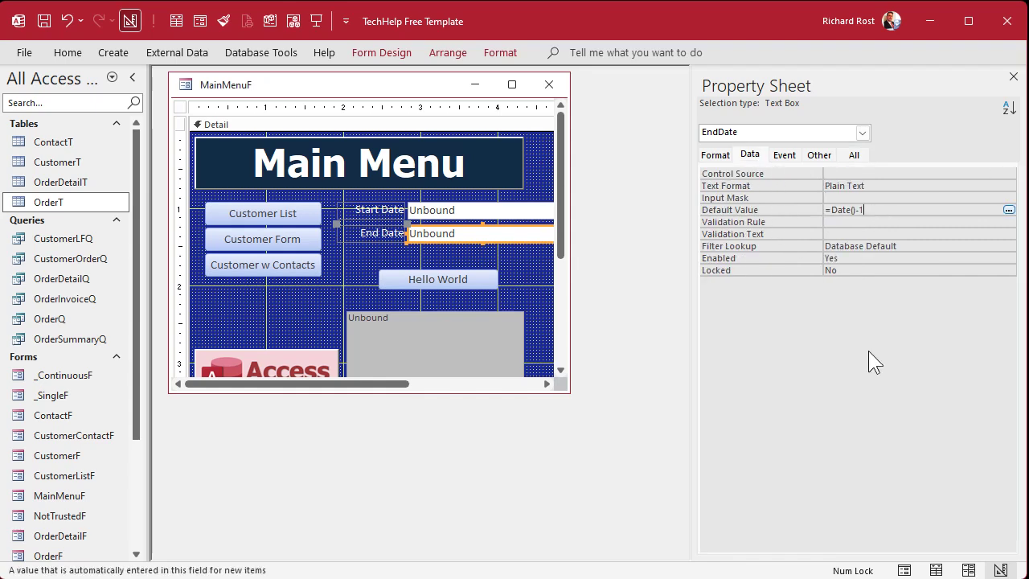
pyautogui.press('Return')
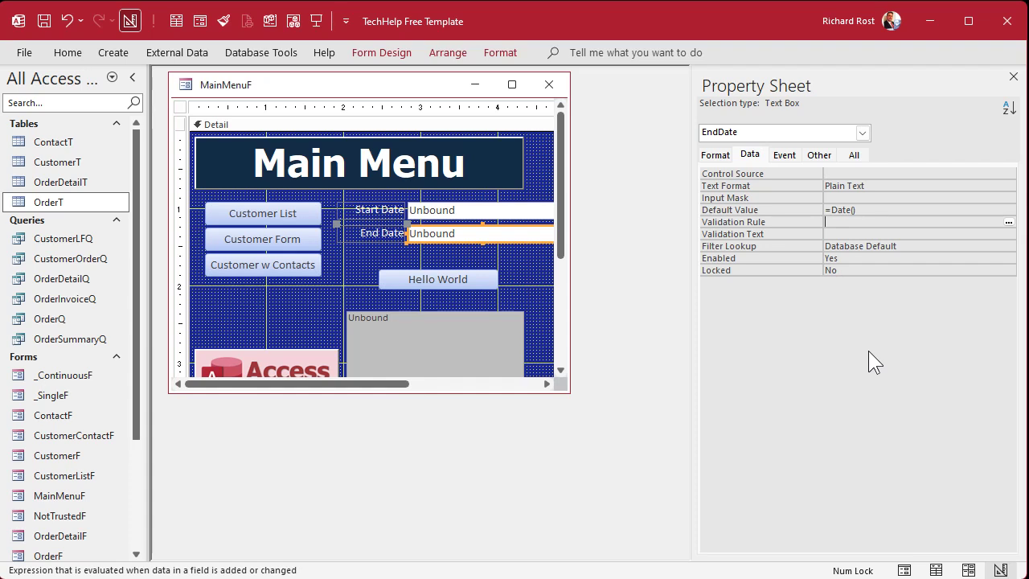
# - Close the Main Menu form's design and reopen the form in form view
pyautogui.click(550, 84)
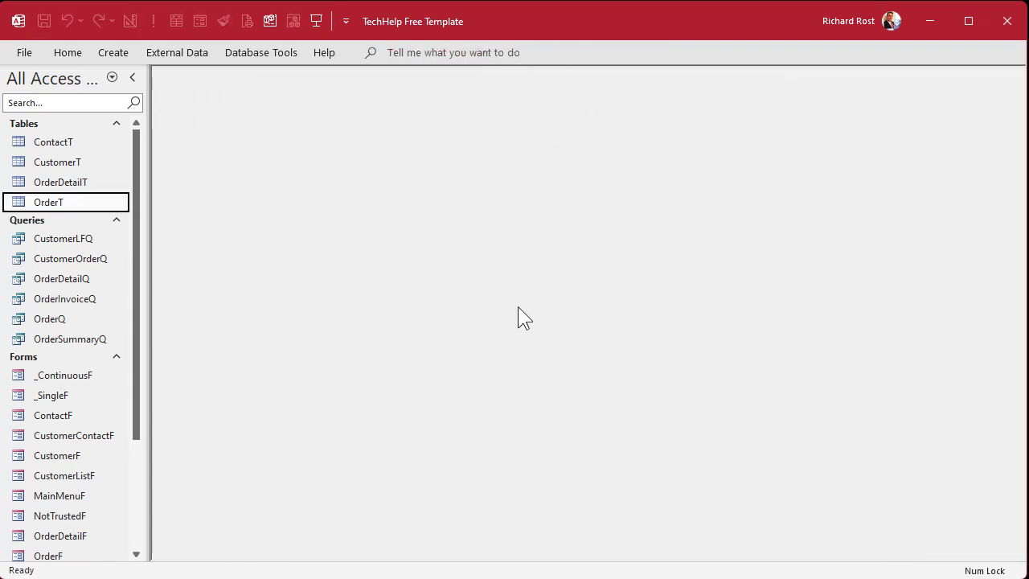
pyautogui.click(316, 22)
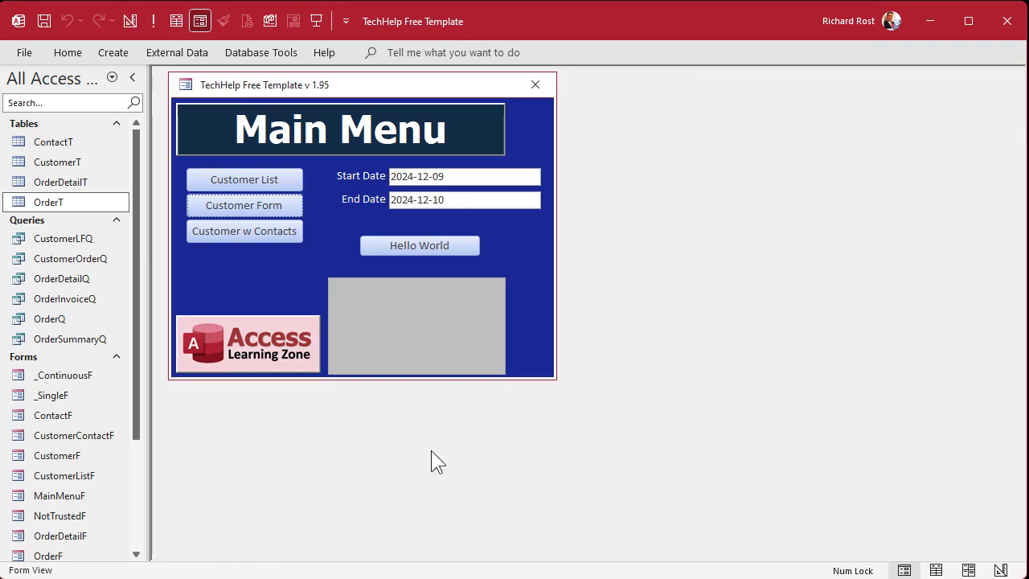
# - Create a new query in design view based on the OrderT table
pyautogui.click(113, 53)
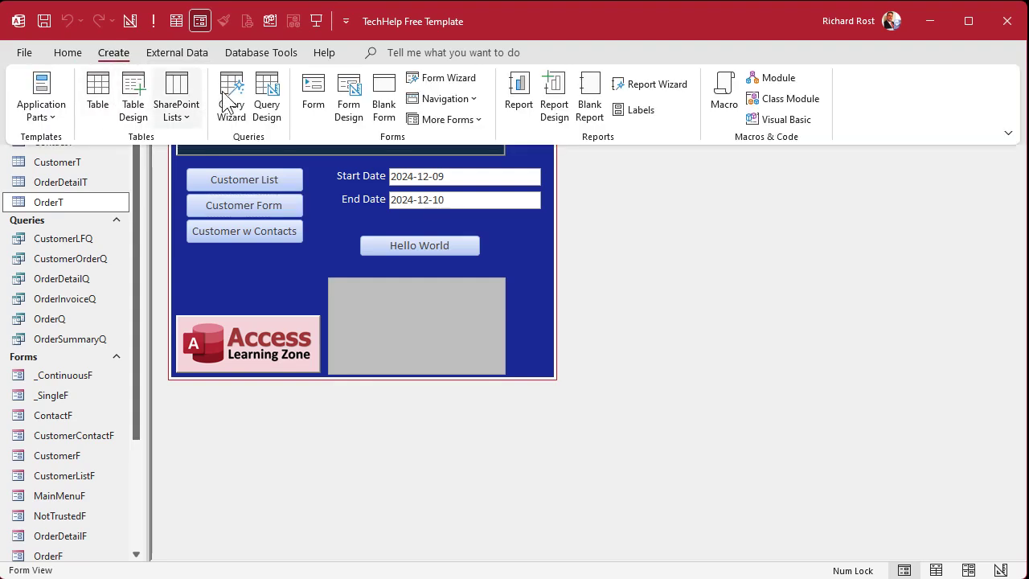
pyautogui.click(260, 97)
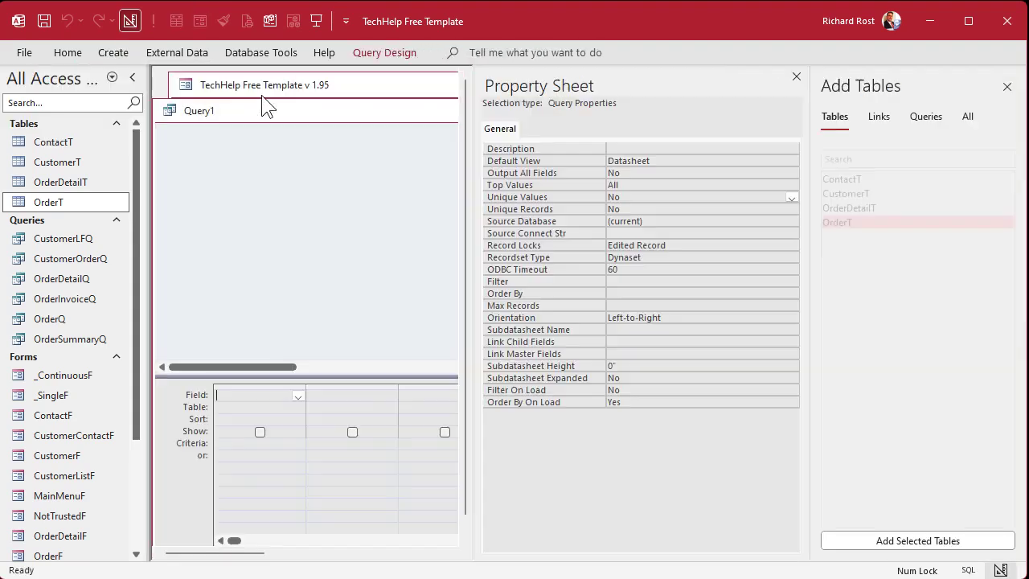
pyautogui.doubleClick(872, 222)
pyautogui.click(1007, 87)
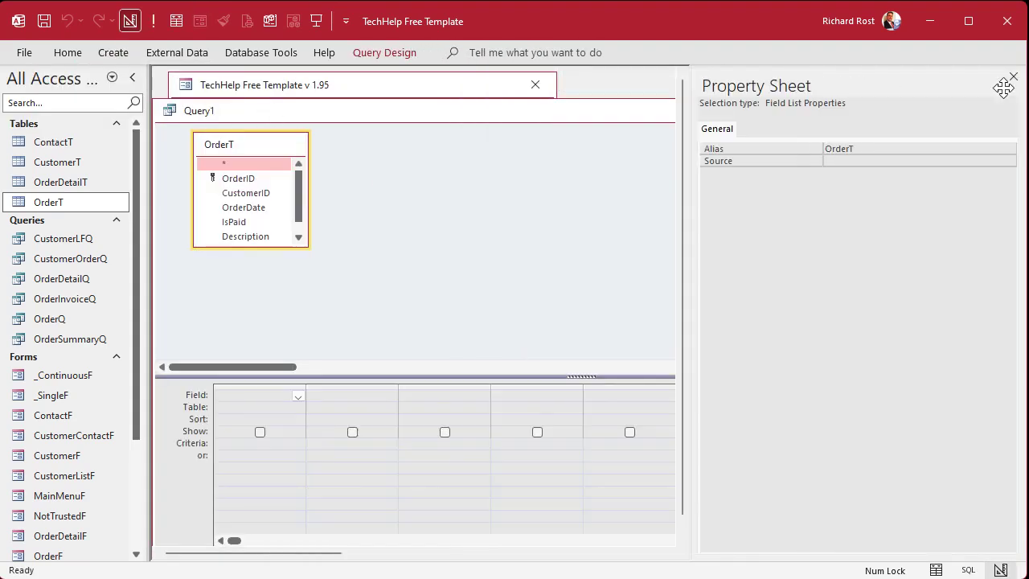
pyautogui.click(1013, 76)
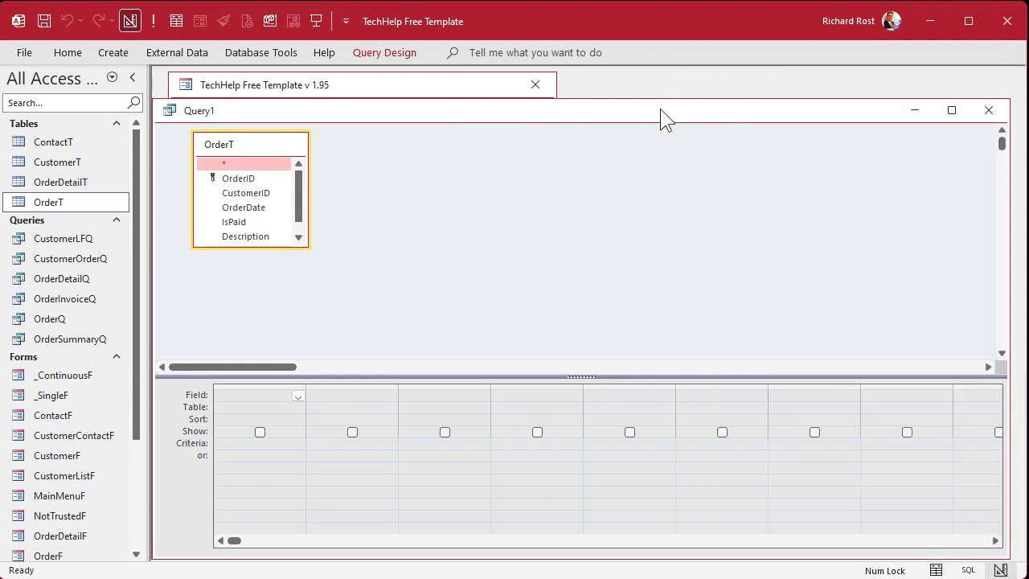
pyautogui.moveTo(659, 109); pyautogui.dragTo(664, 93)
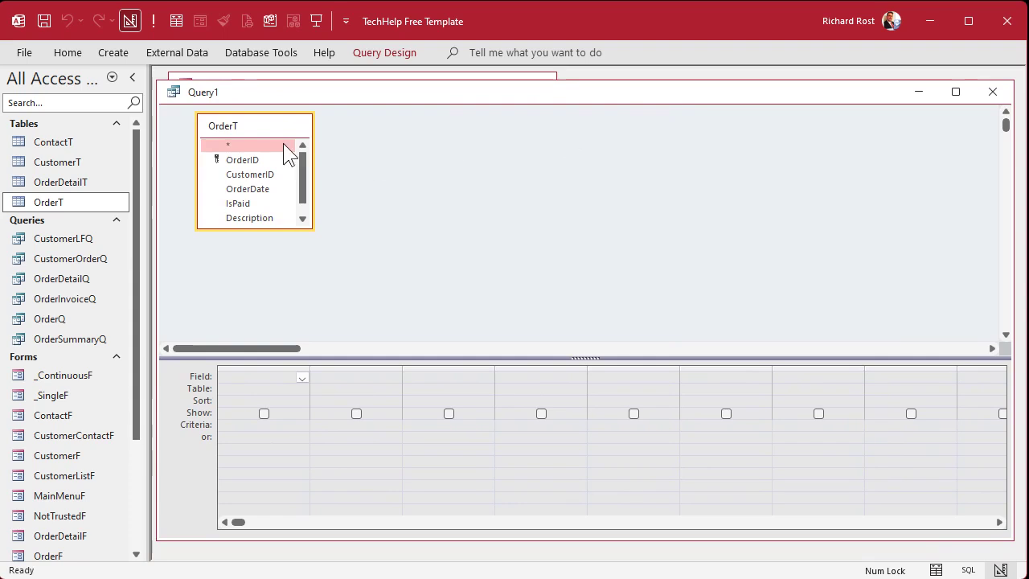
# - Add the OrderID, CustomerID and OrderDate fields to the query and run it
pyautogui.doubleClick(247, 161)
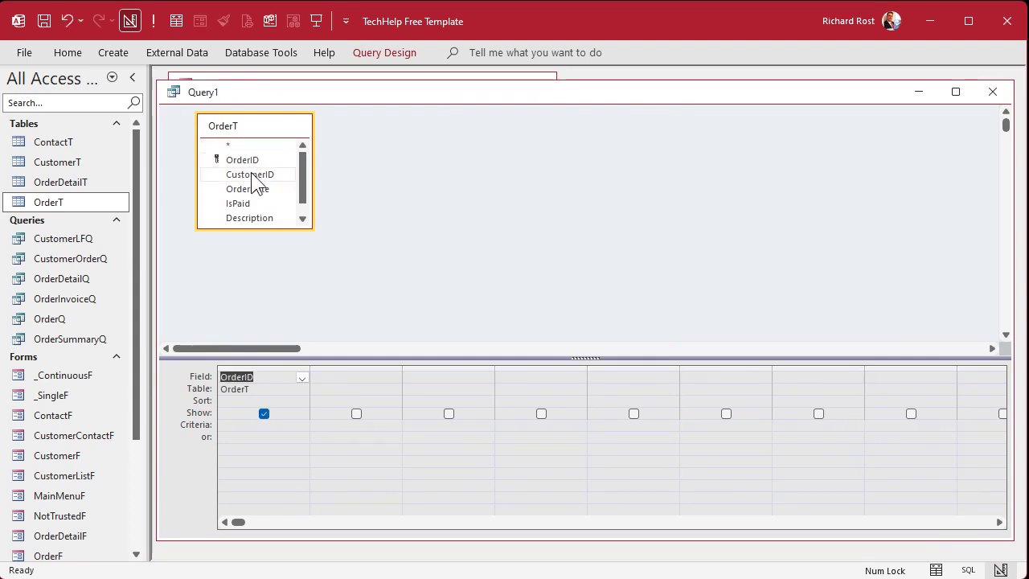
pyautogui.doubleClick(251, 173)
pyautogui.click(259, 191)
pyautogui.doubleClick(262, 196)
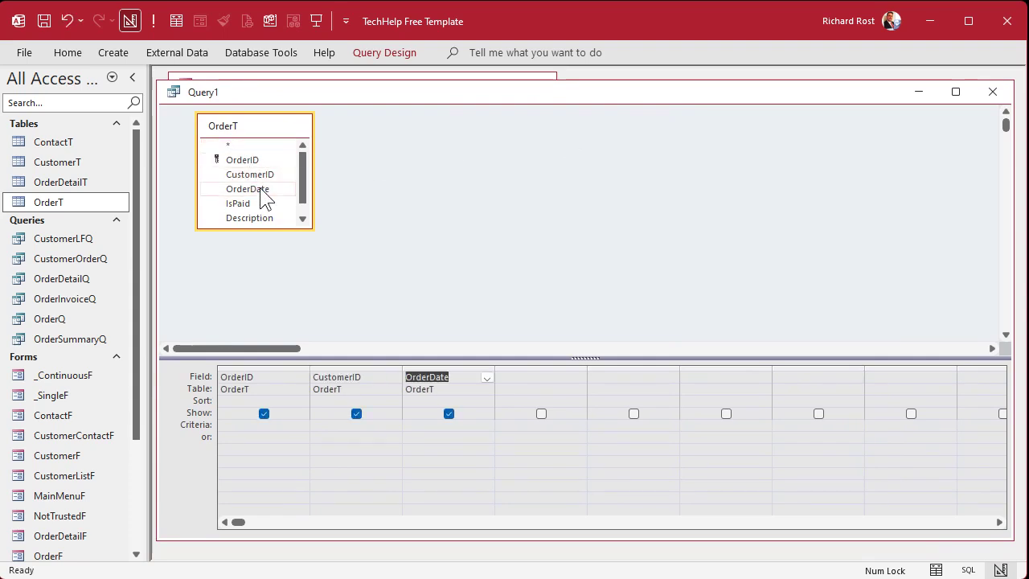
pyautogui.click(154, 23)
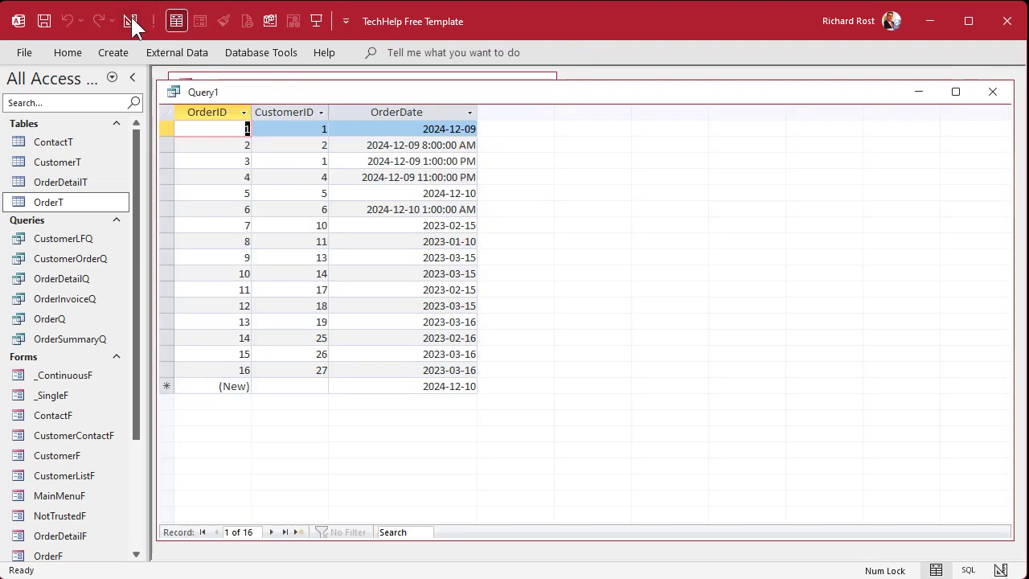
# - Set the OrderDate criteria in the query design to >=Forms!MainMenuF!StartDate AND <Forms!MainMenuF!EndDate
pyautogui.click(130, 21)
pyautogui.click(416, 423)
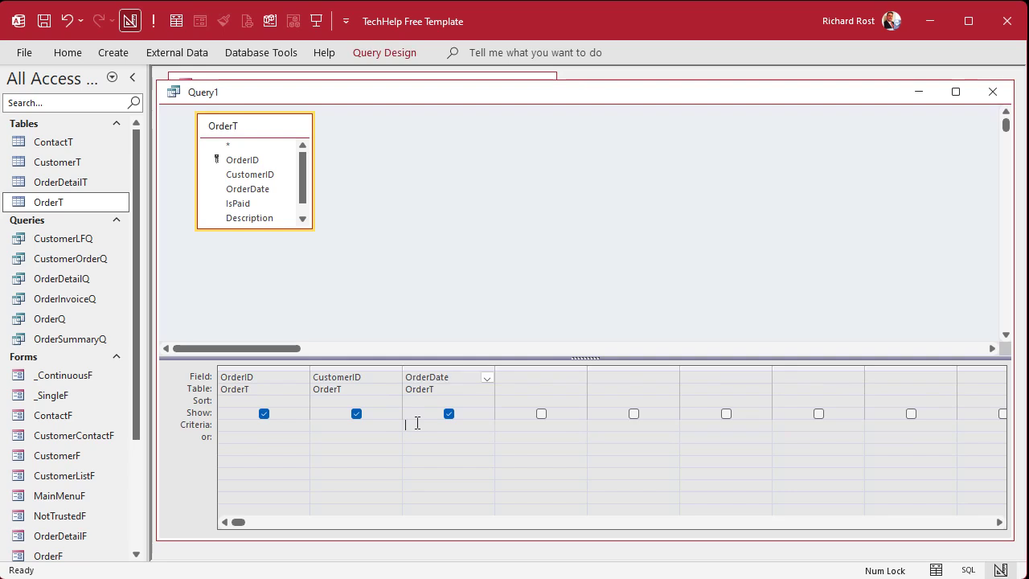
pyautogui.hotkey('shift', 'F2')
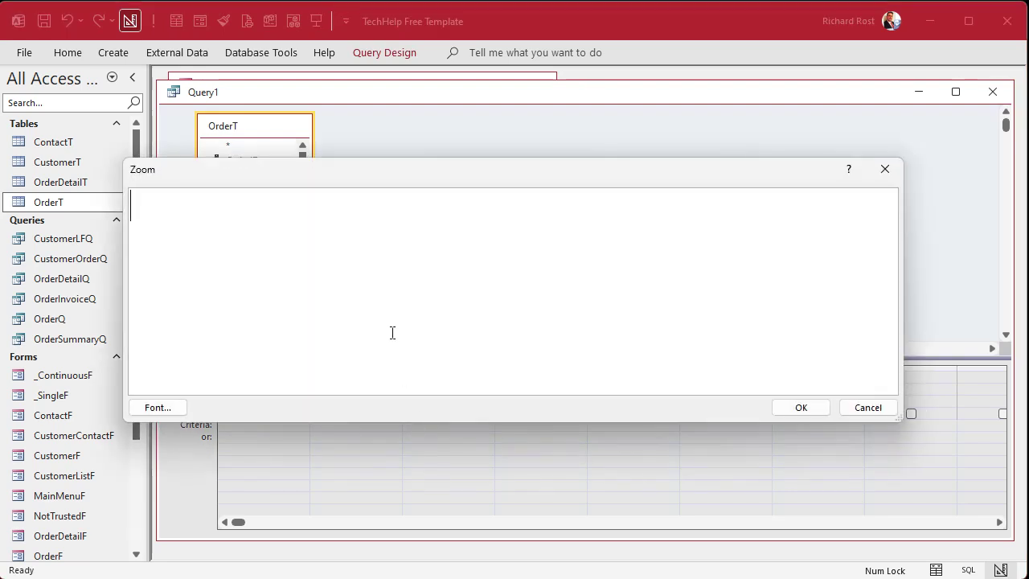
pyautogui.write('>=Forms!MainMenu')
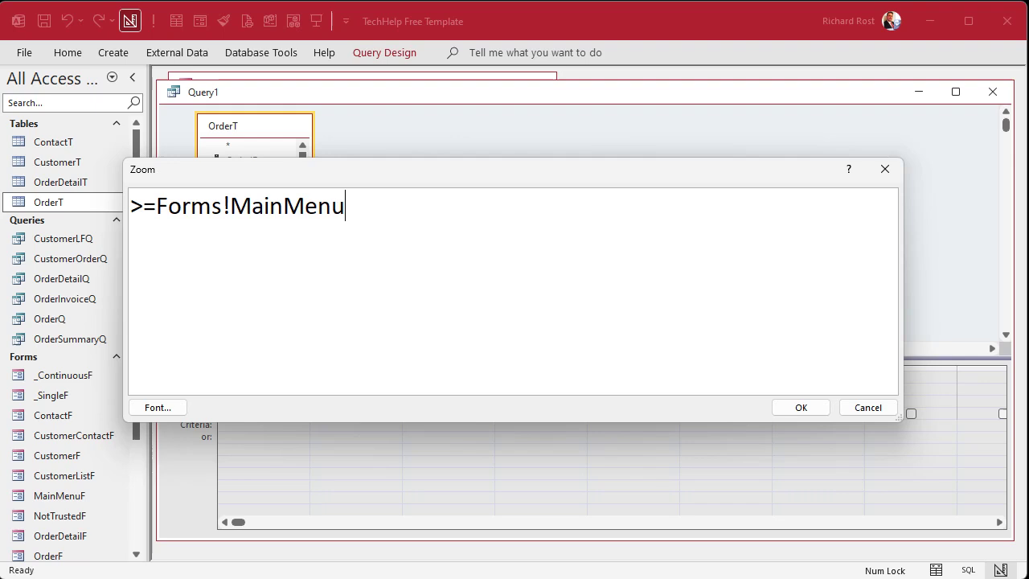
pyautogui.write('F!StartDat ')
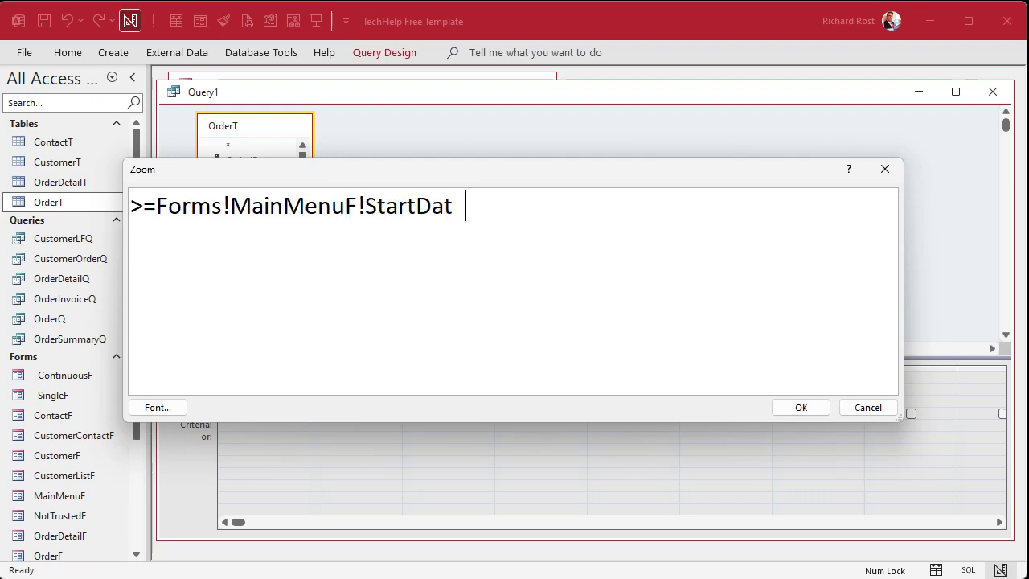
pyautogui.write('e AND ')
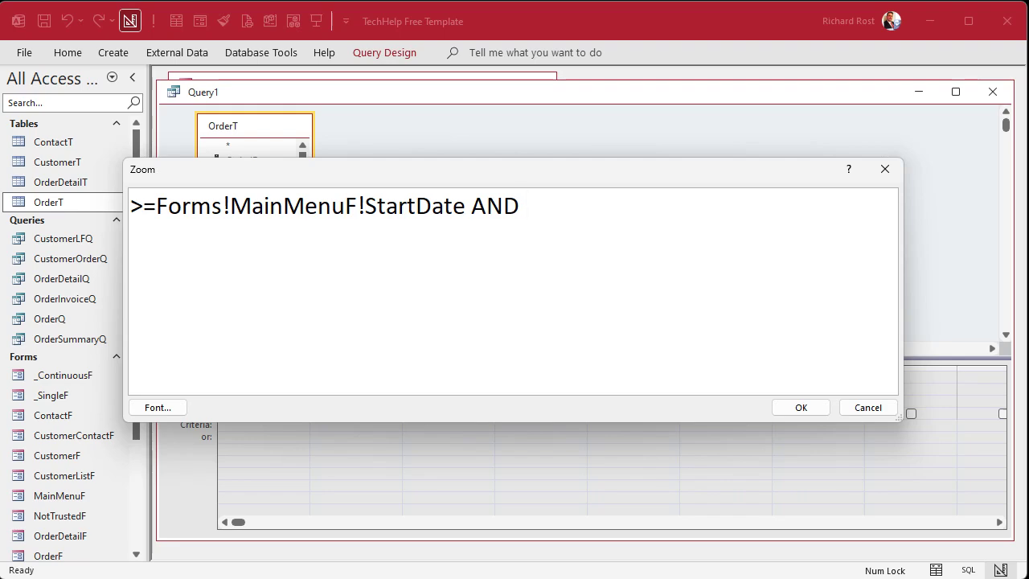
pyautogui.write('<Format')
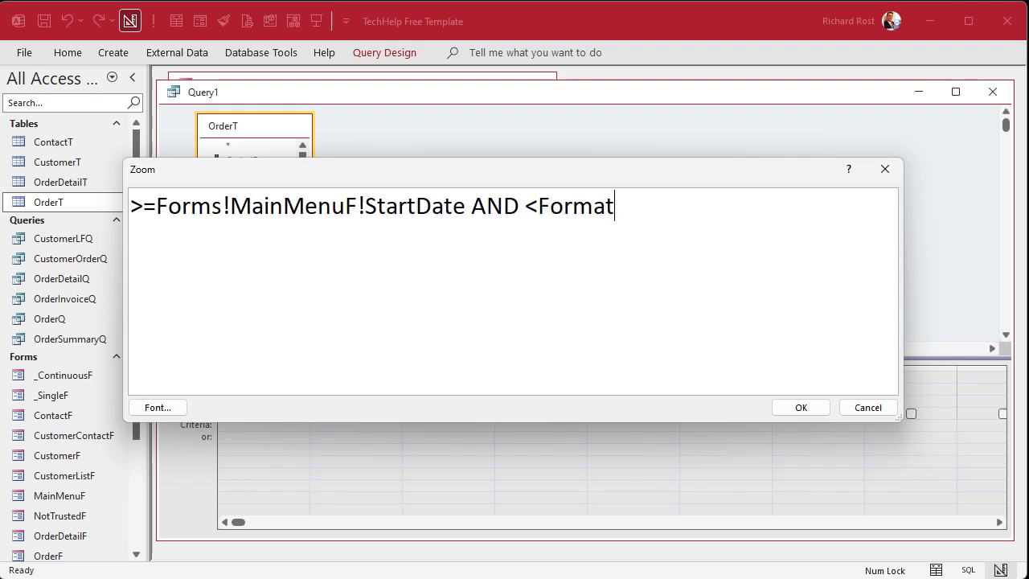
pyautogui.press('BackSpace')
pyautogui.press('BackSpace')
pyautogui.write('s!M')
pyautogui.press('BackSpace')
pyautogui.write('!MainMenuF!EndDate')
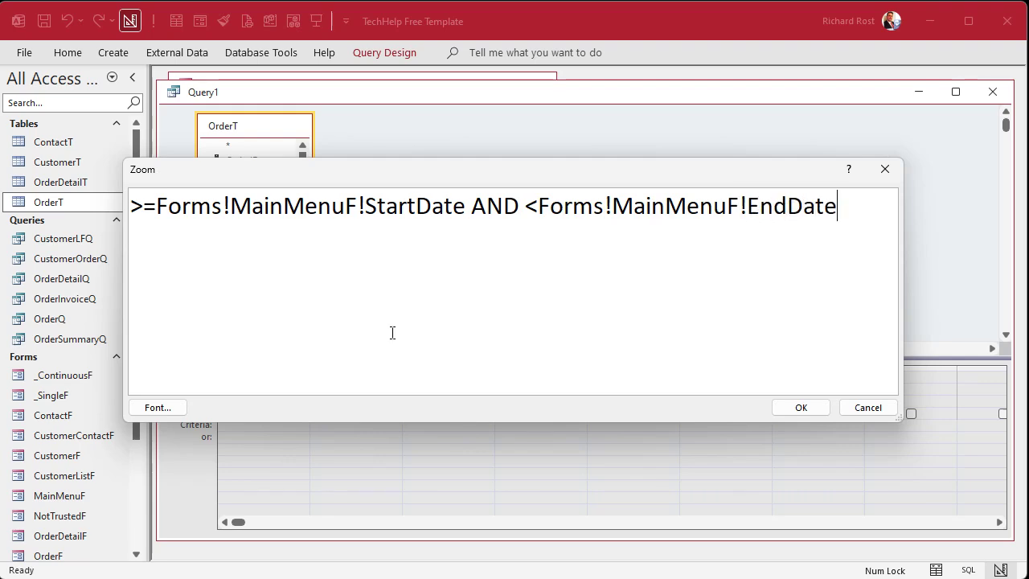
pyautogui.click(802, 410)
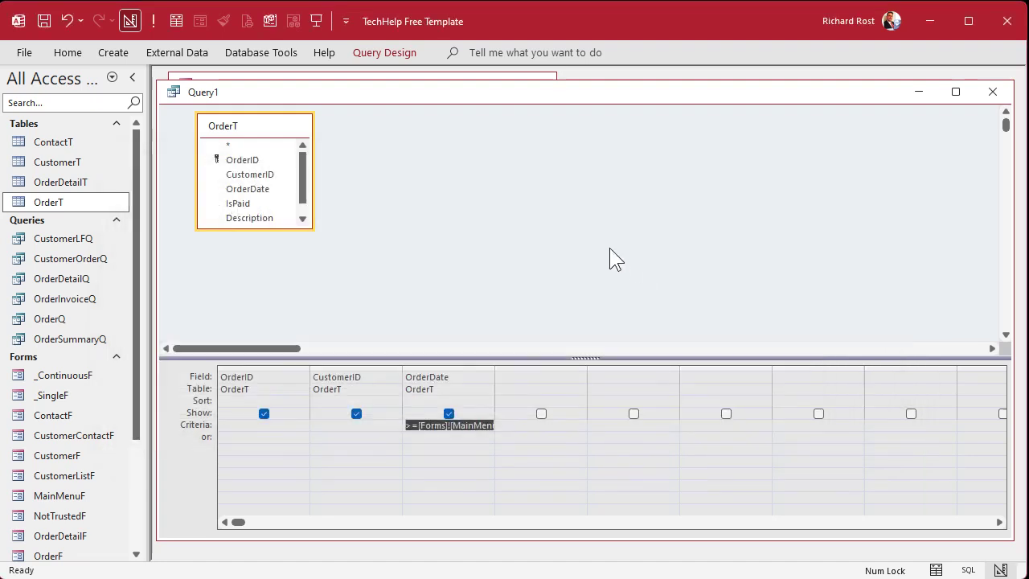
# - Save the query as OrderCriteriaQ and run it to check which orders the date criteria return
pyautogui.hotkey('ctrl', 's')
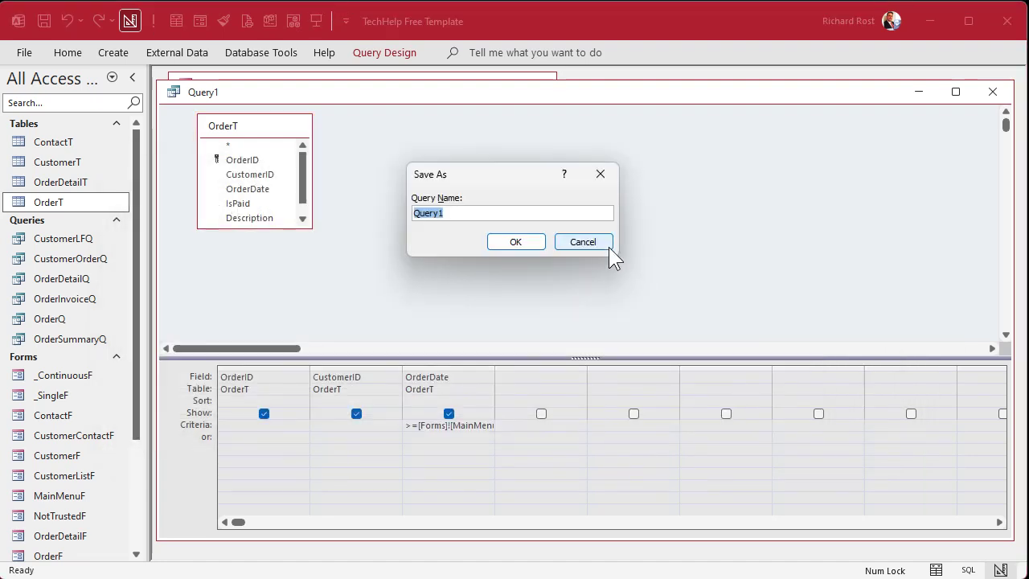
pyautogui.write('OrderCriteriaQ')
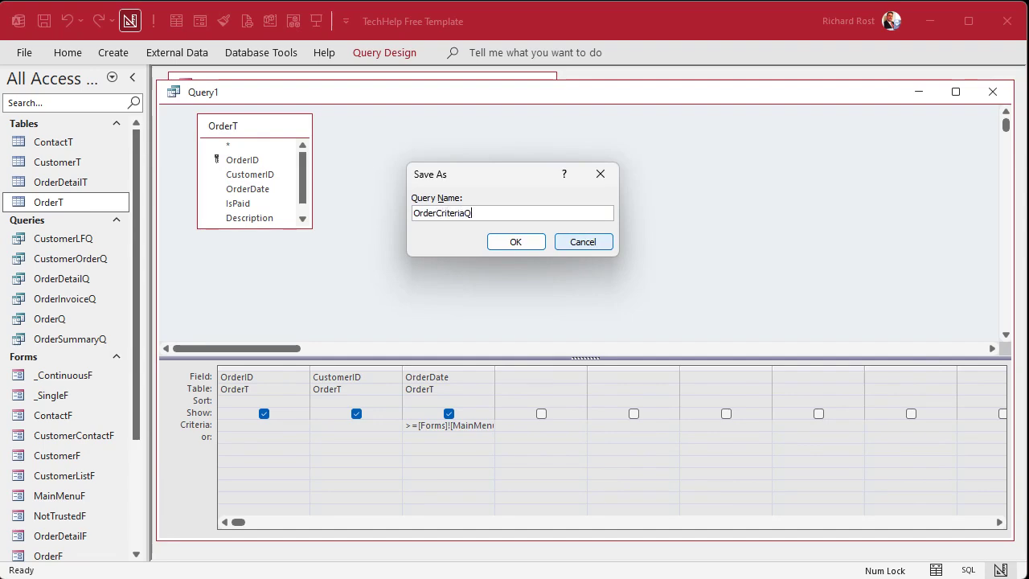
pyautogui.press('Return')
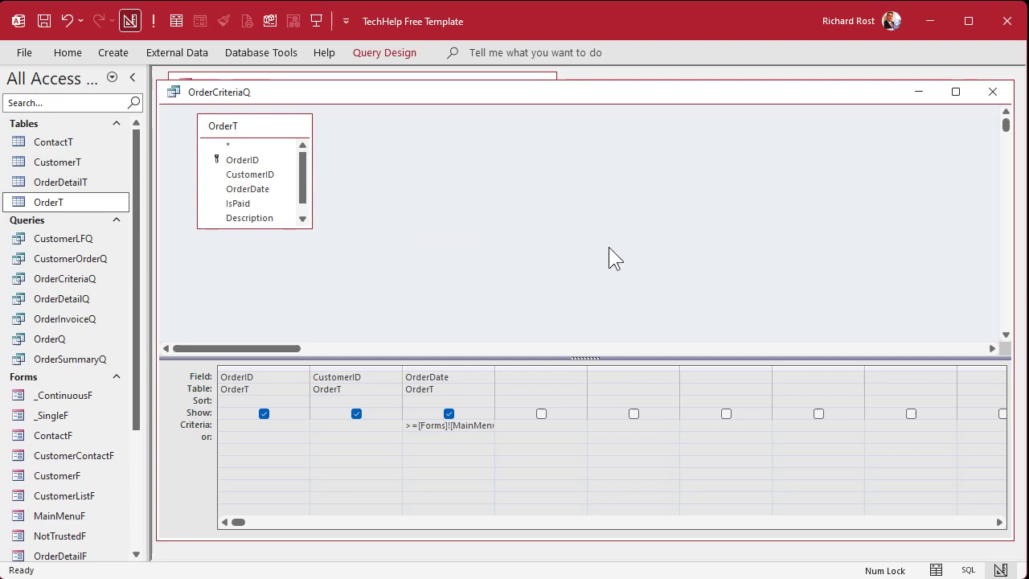
pyautogui.click(153, 21)
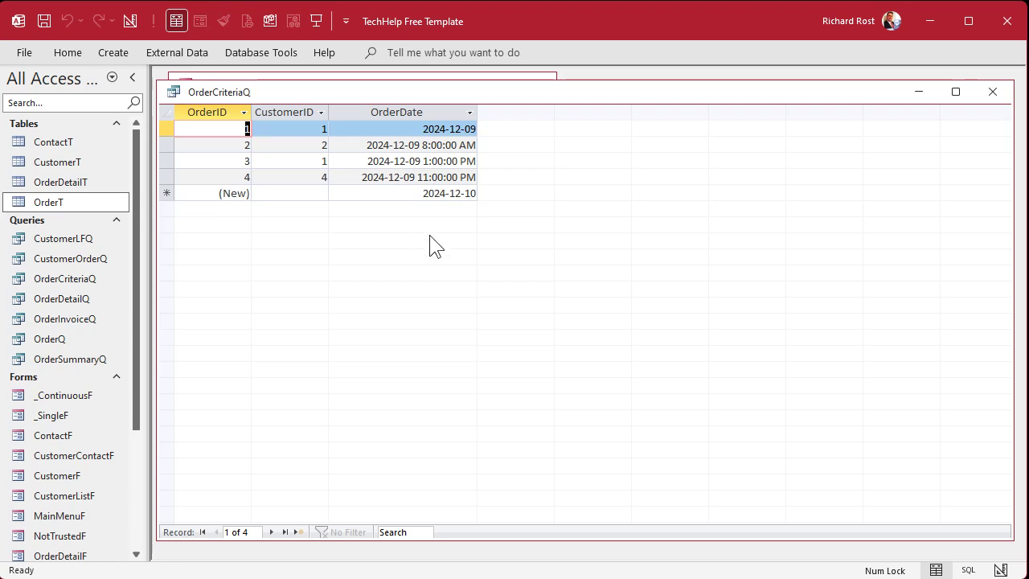
pyautogui.click(992, 92)
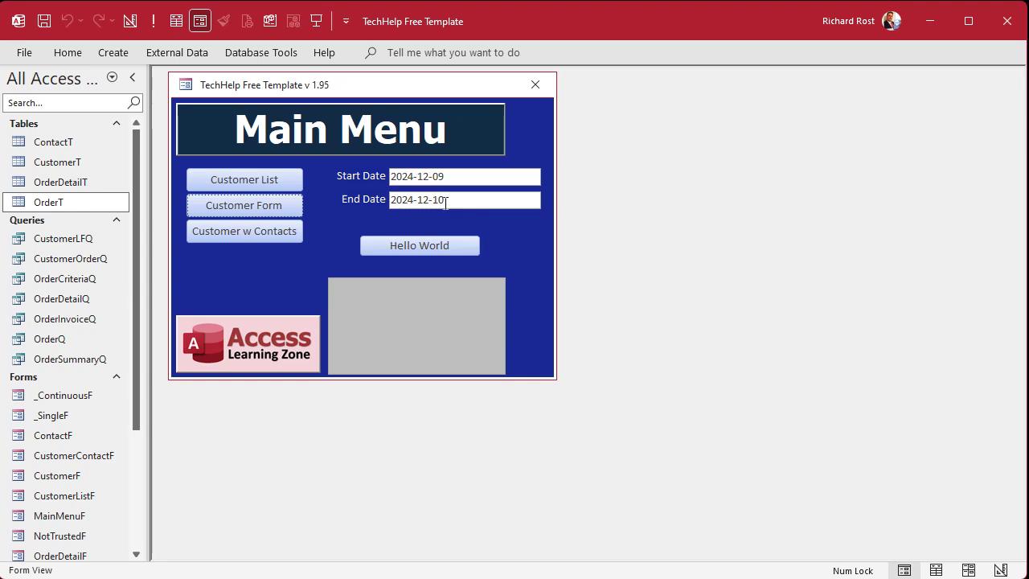
# - Set the default value of the Main Menu form's EndDate text box to =Date()-(1/24/60/60)
pyautogui.rightClick(510, 223)
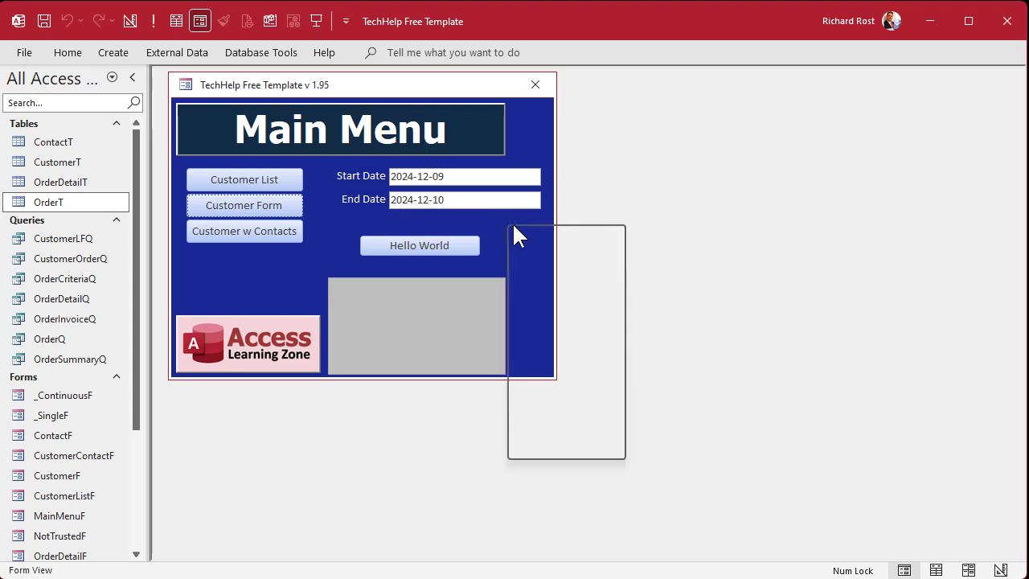
pyautogui.click(550, 282)
pyautogui.click(481, 235)
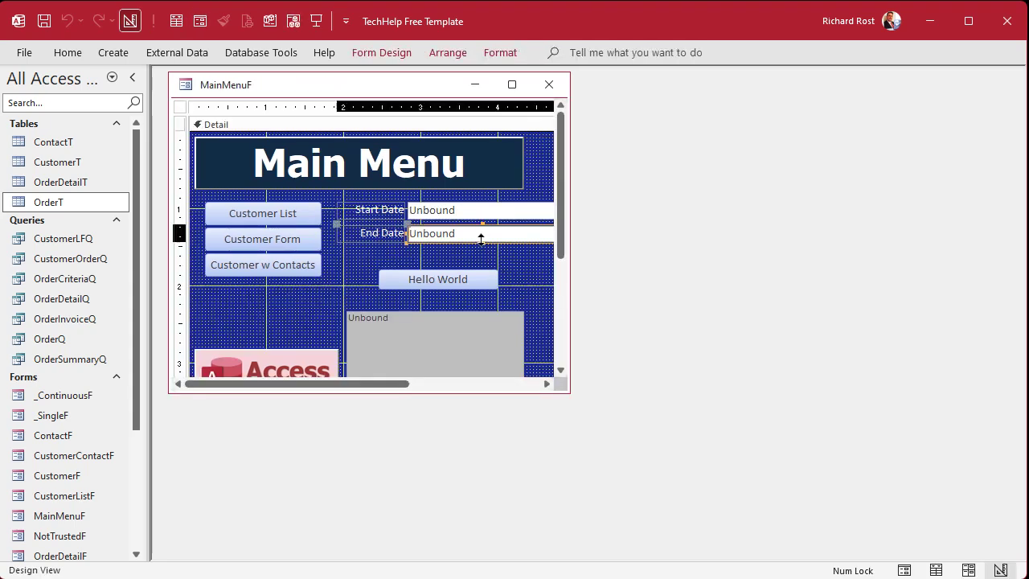
pyautogui.doubleClick(472, 241)
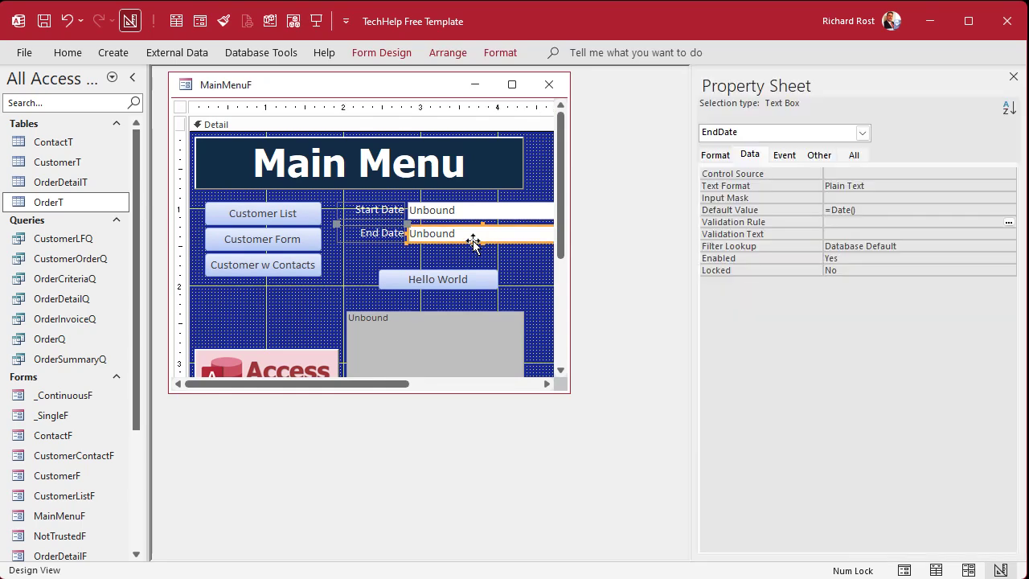
pyautogui.click(870, 210)
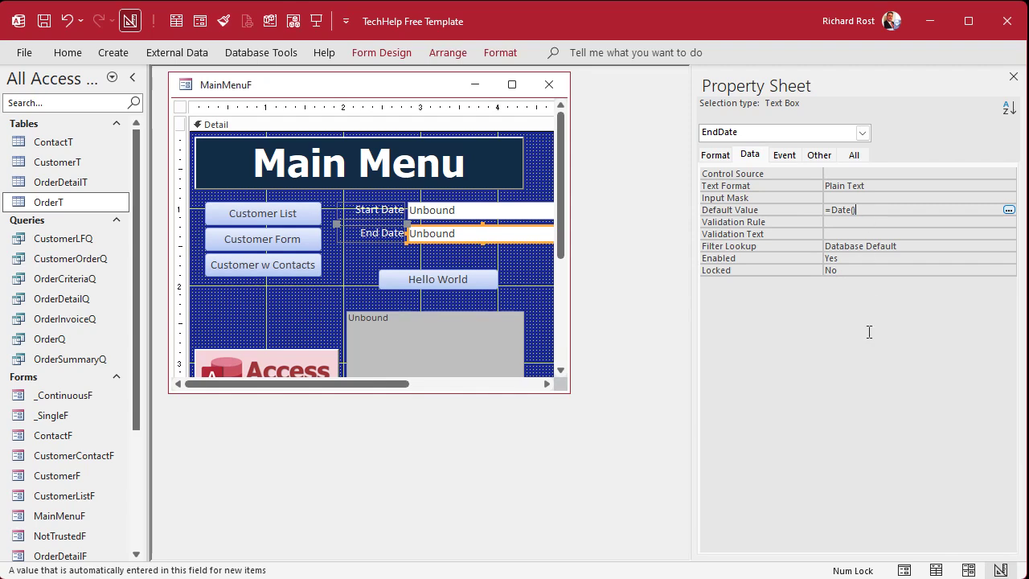
pyautogui.hotkey('shift', 'F2')
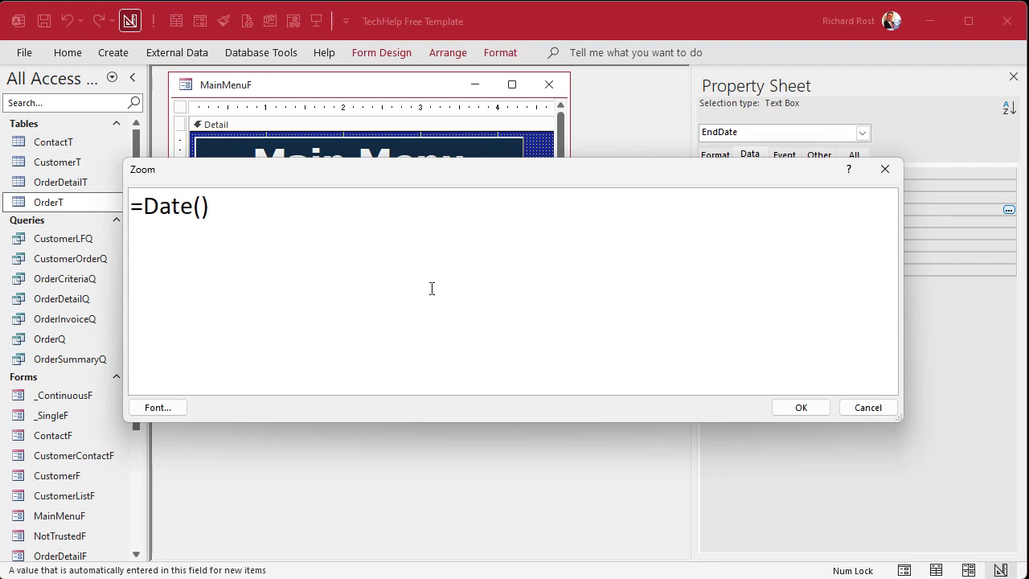
pyautogui.write('-(1/24/60')
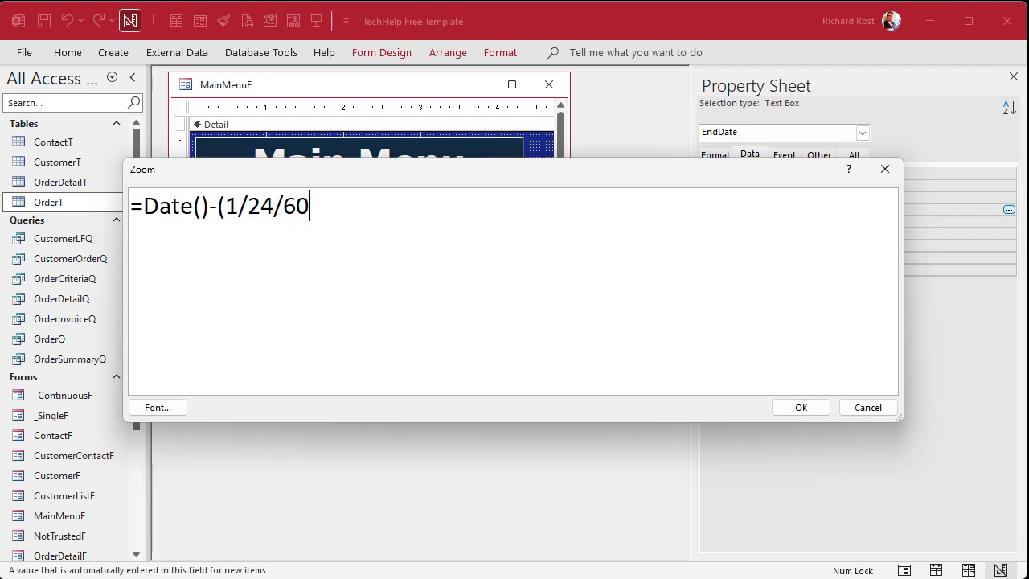
pyautogui.write('/60)')
pyautogui.click(801, 408)
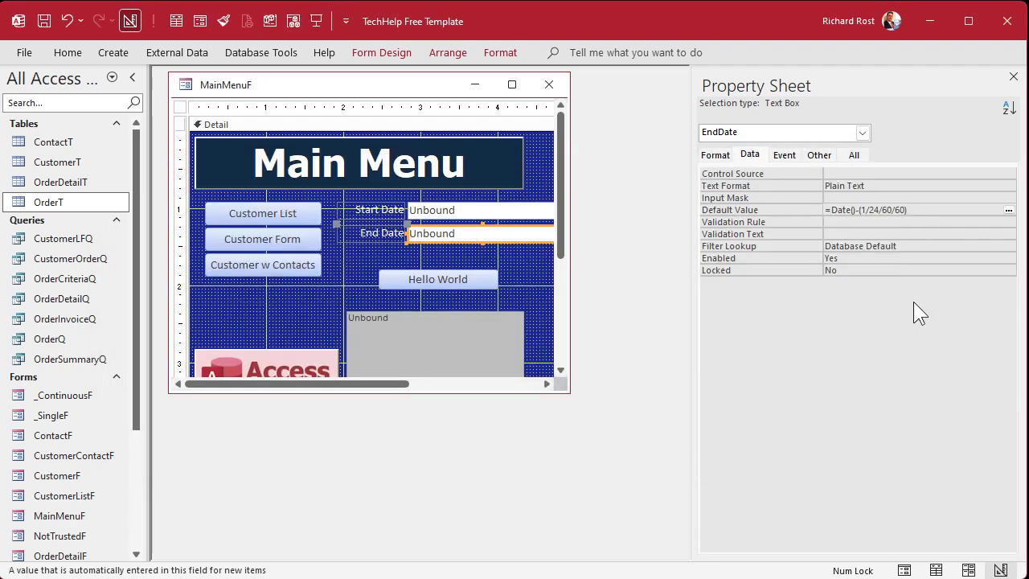
# - Reopen the Main Menu form in form view and inspect the full date and time in the End Date field
pyautogui.click(549, 85)
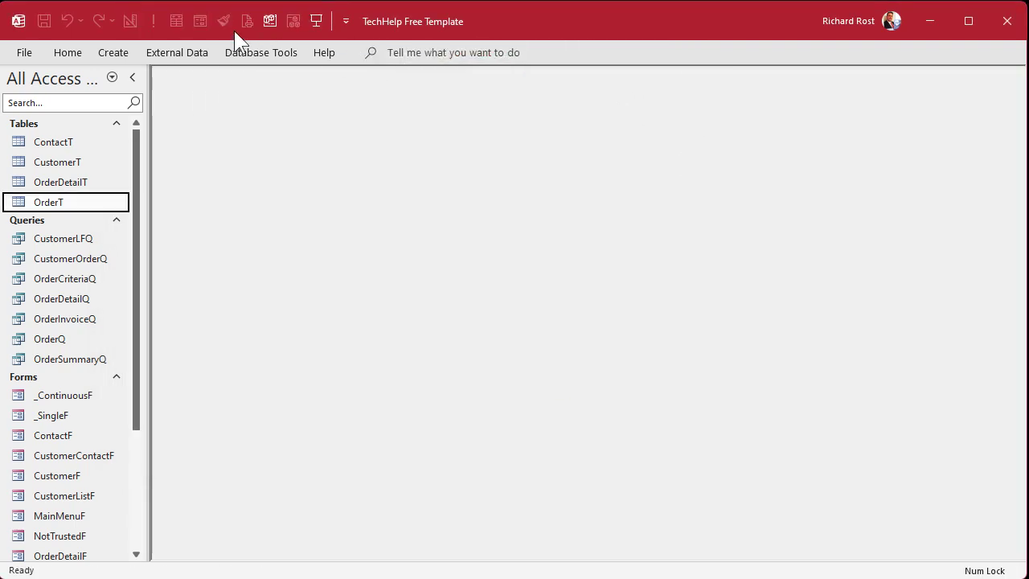
pyautogui.click(314, 20)
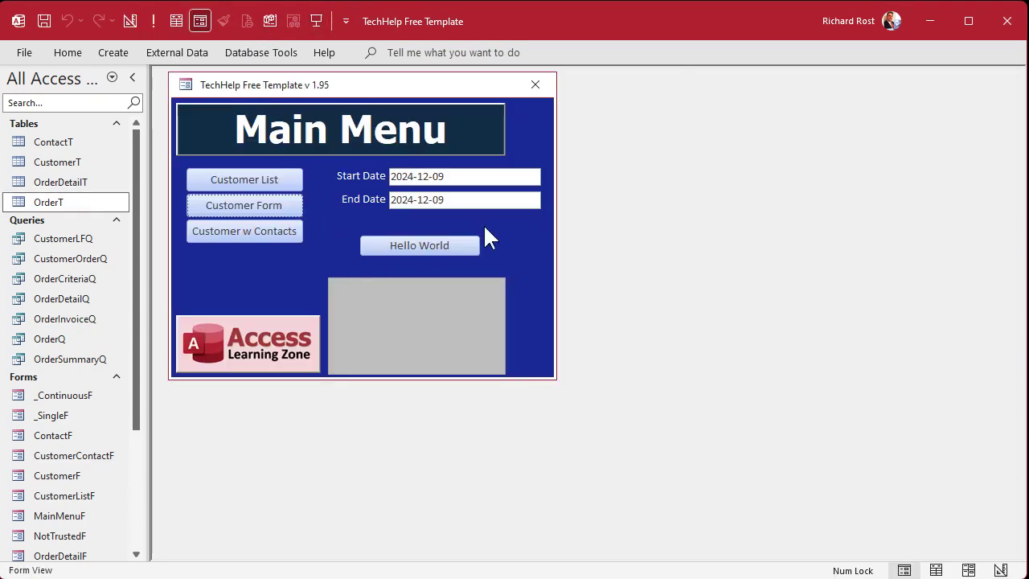
pyautogui.click(527, 200)
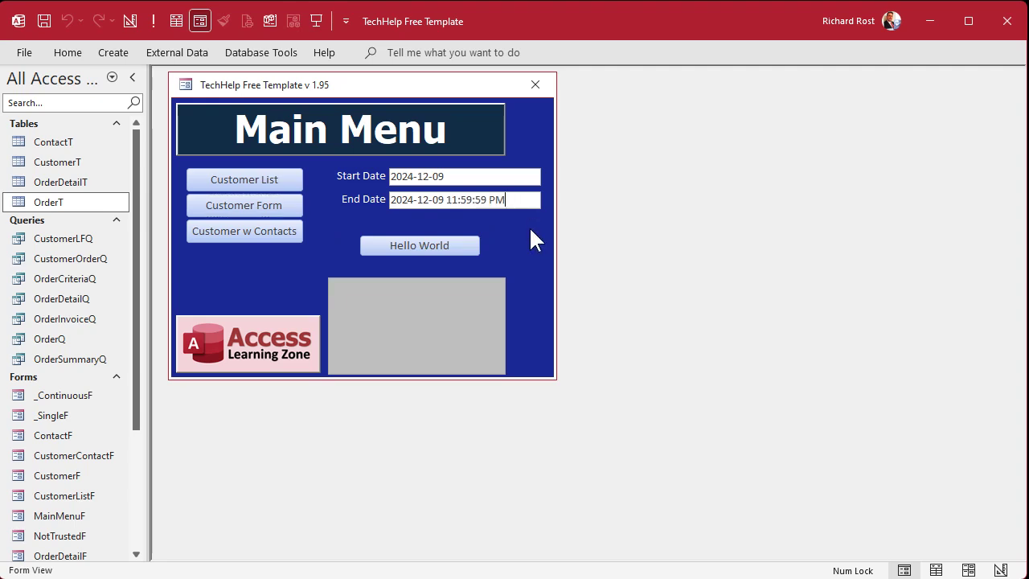
# - Set the format of the Main Menu form's StartDate and EndDate text boxes to General Date and reopen the form
pyautogui.rightClick(514, 231)
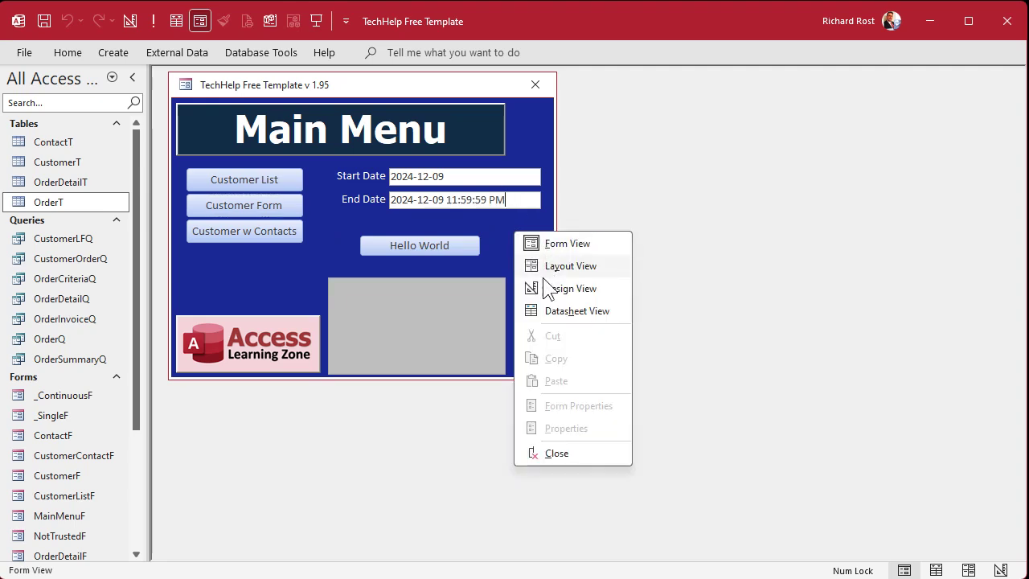
pyautogui.click(550, 288)
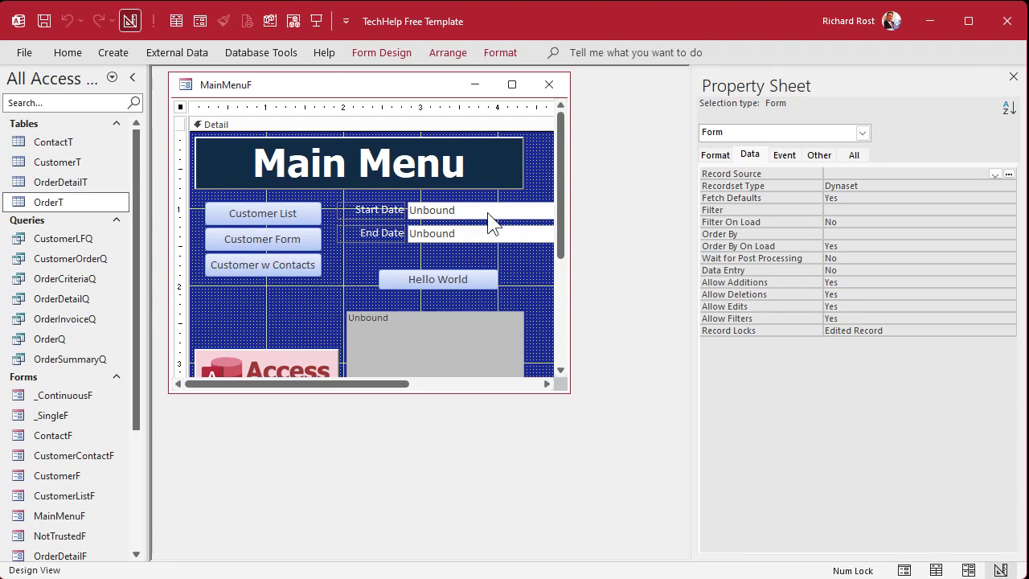
pyautogui.click(488, 214)
pyautogui.keyDown('shift'); pyautogui.click(490, 234); pyautogui.keyUp('shift')
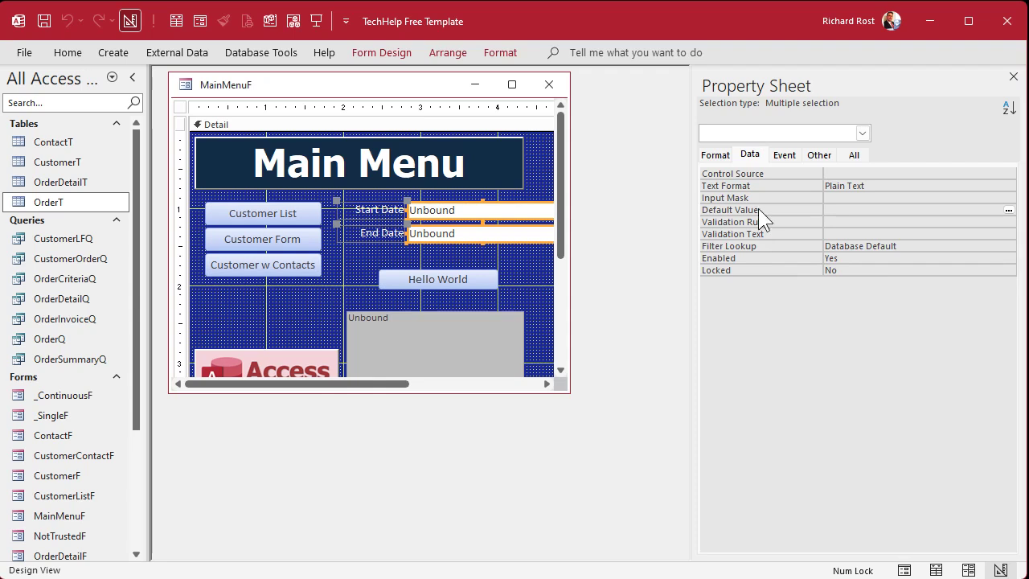
pyautogui.click(716, 155)
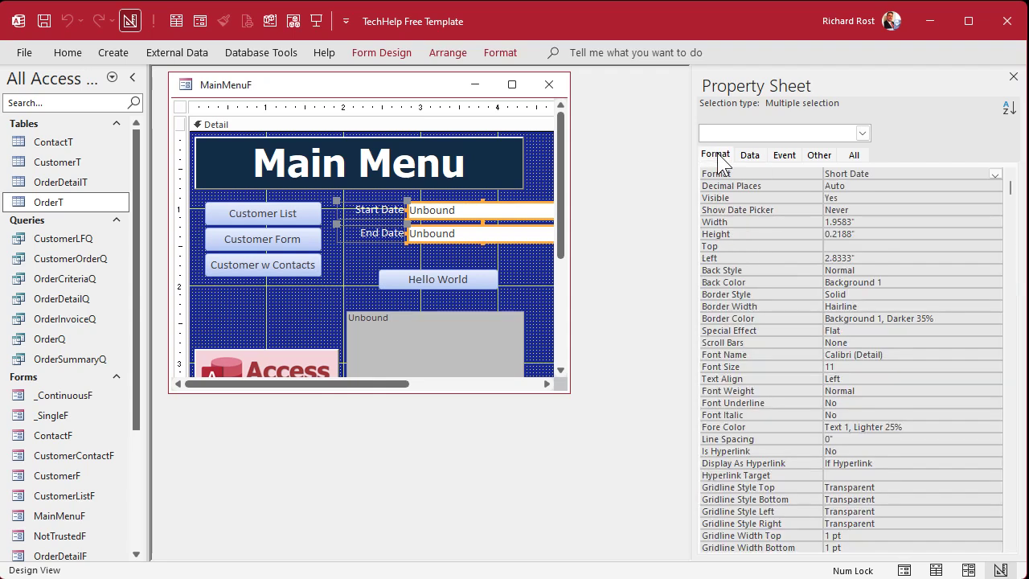
pyautogui.click(893, 174)
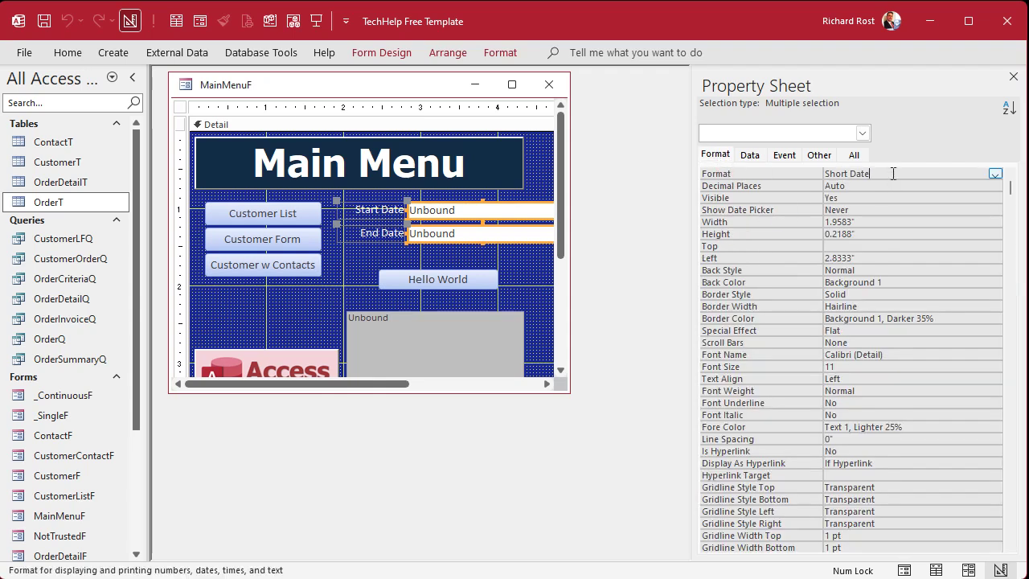
pyautogui.click(997, 175)
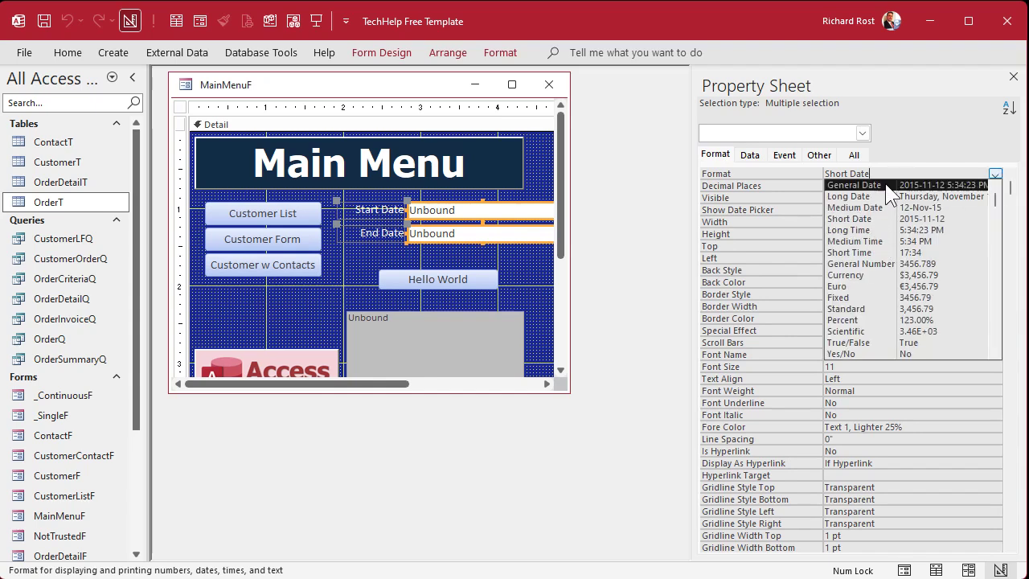
pyautogui.click(885, 185)
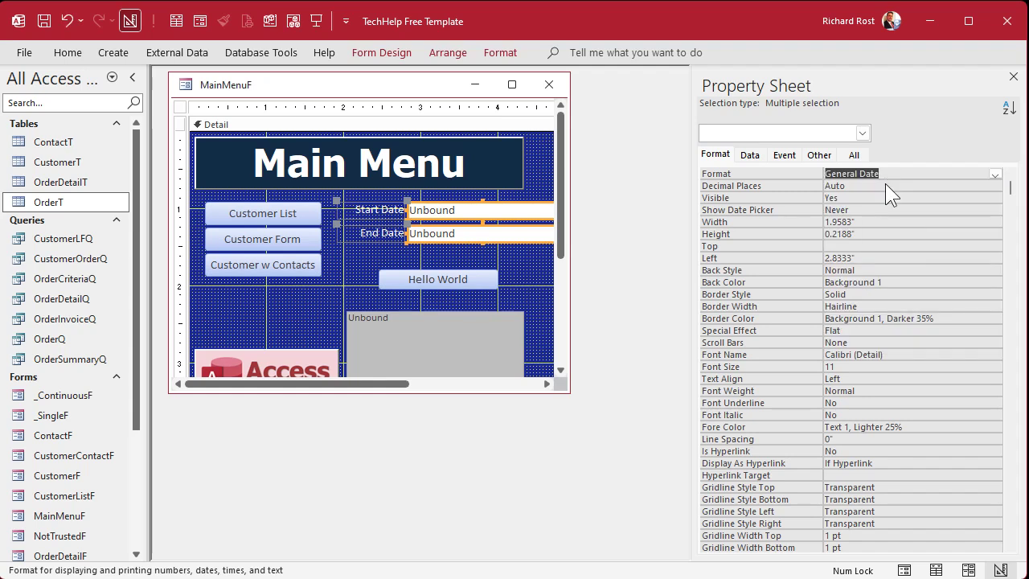
pyautogui.click(549, 85)
pyautogui.click(316, 21)
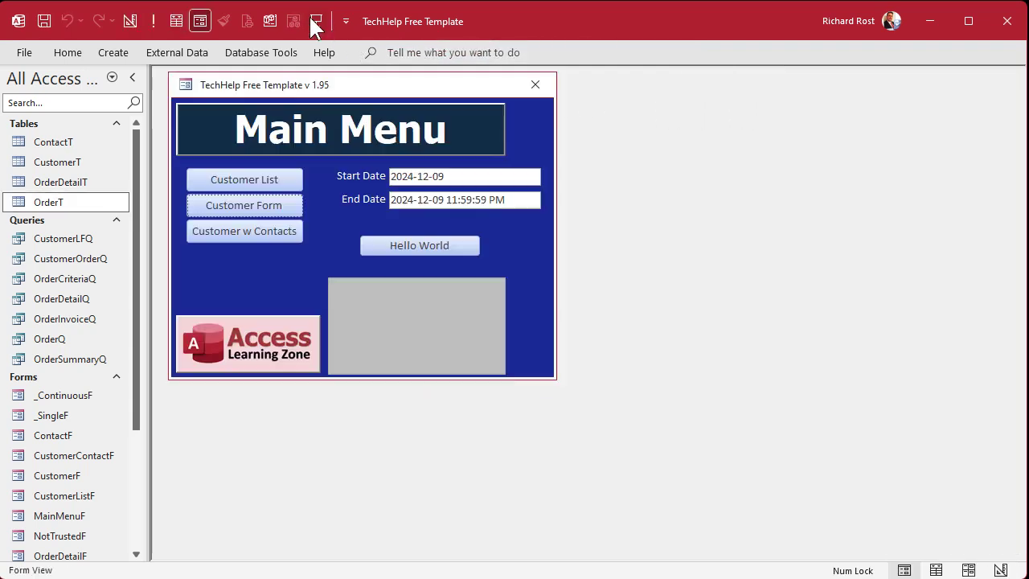
# - Set the default value of the Main Menu form's EndDate text box to =DateAdd("s",-1,Date()) and reopen the form
pyautogui.rightClick(501, 222)
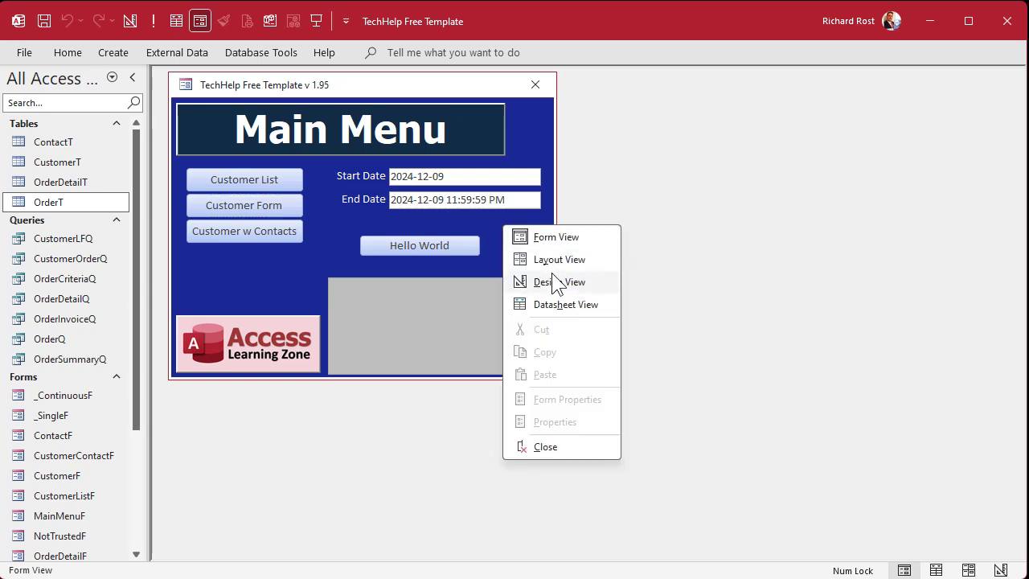
pyautogui.click(554, 283)
pyautogui.click(506, 233)
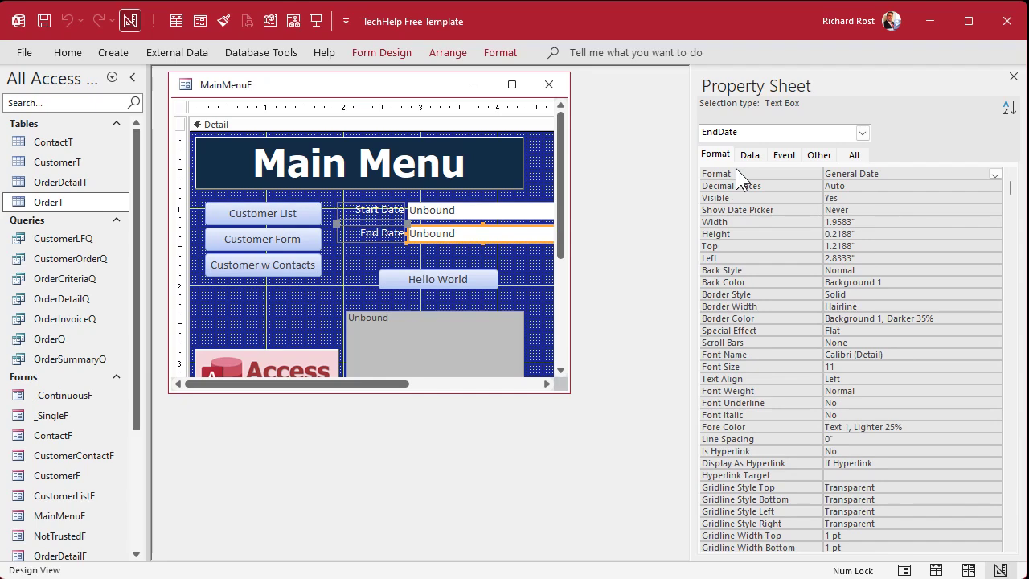
pyautogui.click(751, 155)
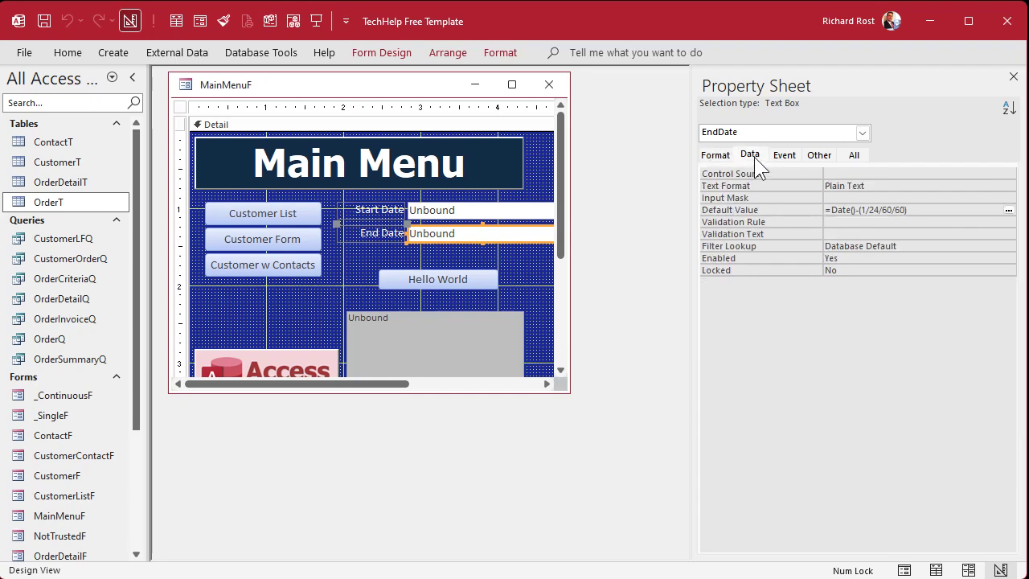
pyautogui.click(927, 210)
pyautogui.hotkey('shift', 'F2')
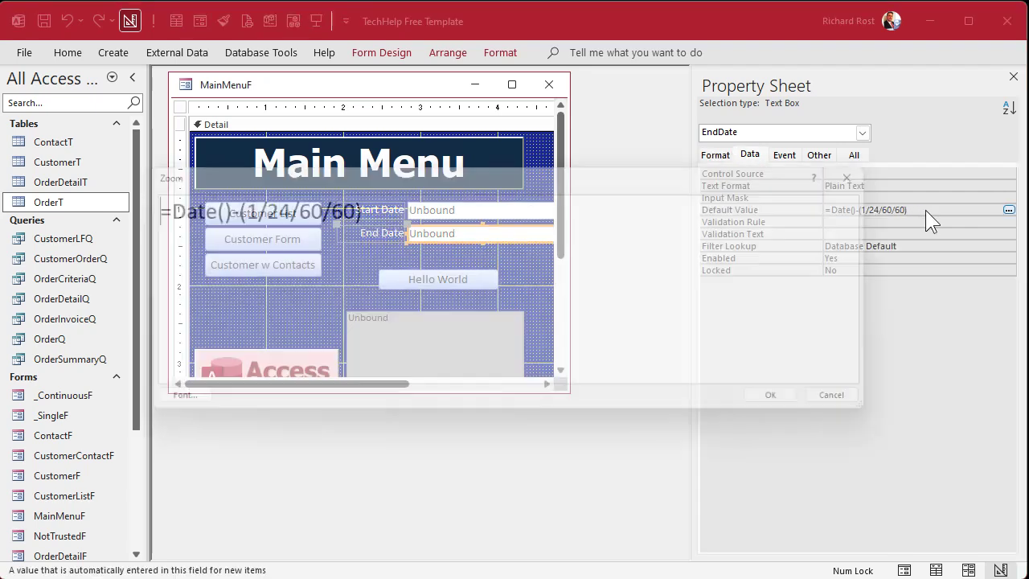
pyautogui.moveTo(387, 204); pyautogui.dragTo(143, 206)
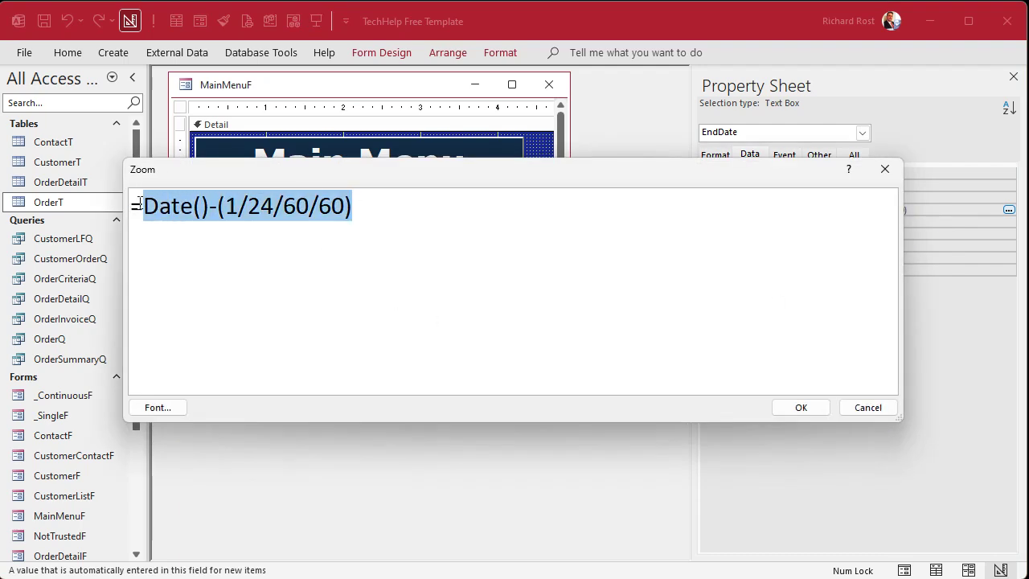
pyautogui.write('Dat')
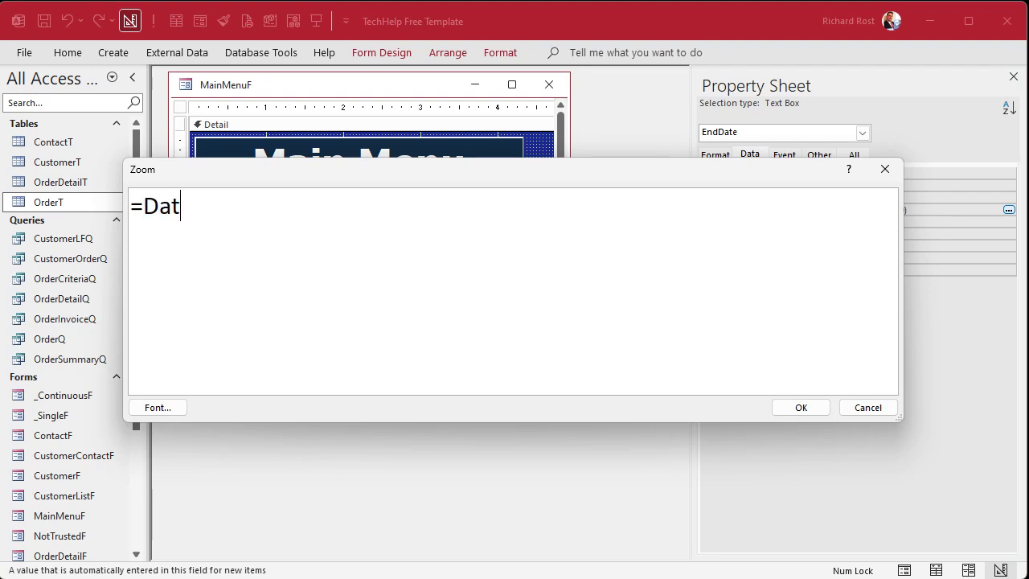
pyautogui.write('eAdd(')
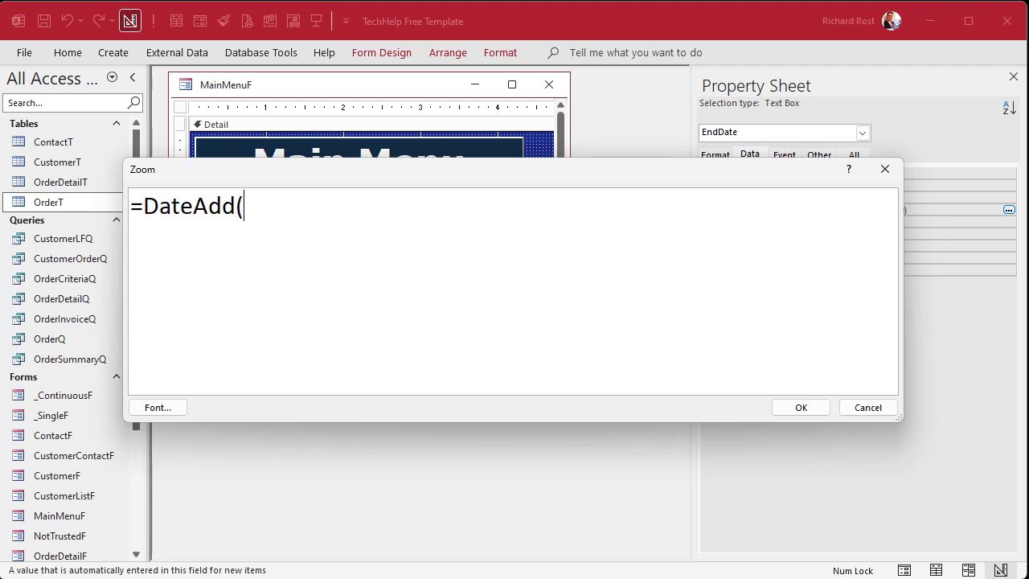
pyautogui.write('"s",-1,Date())')
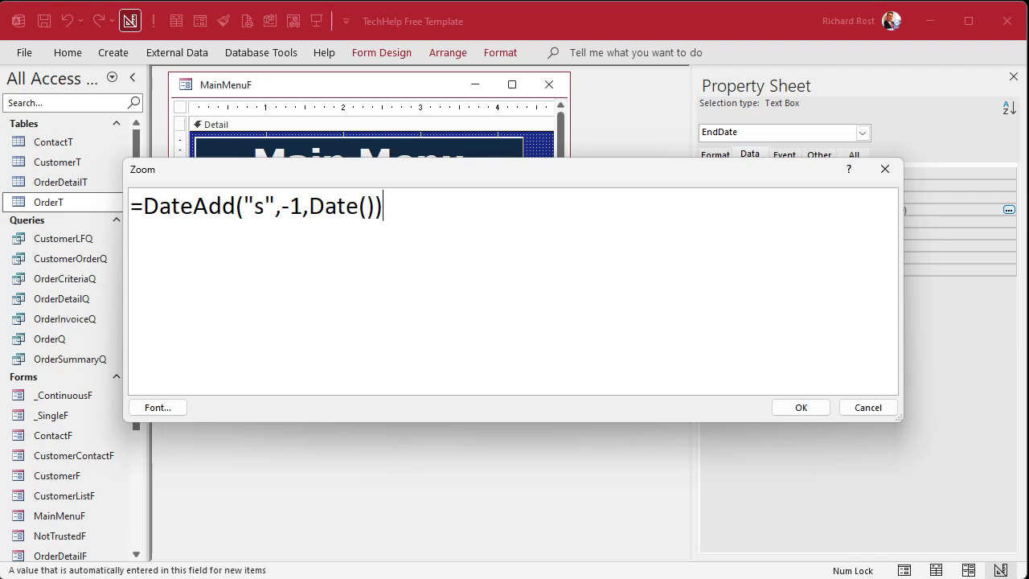
pyautogui.click(802, 412)
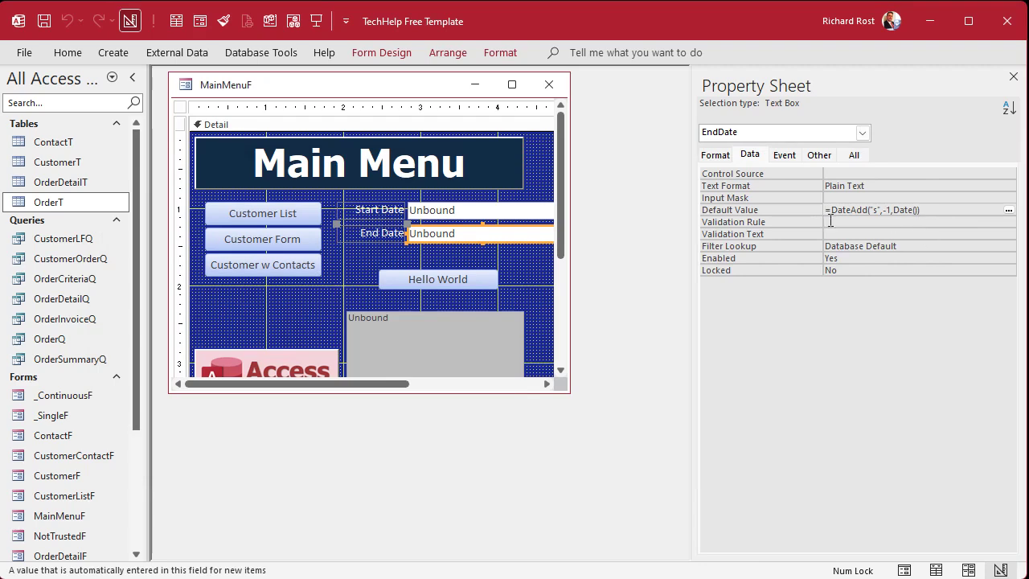
pyautogui.click(550, 85)
pyautogui.click(314, 24)
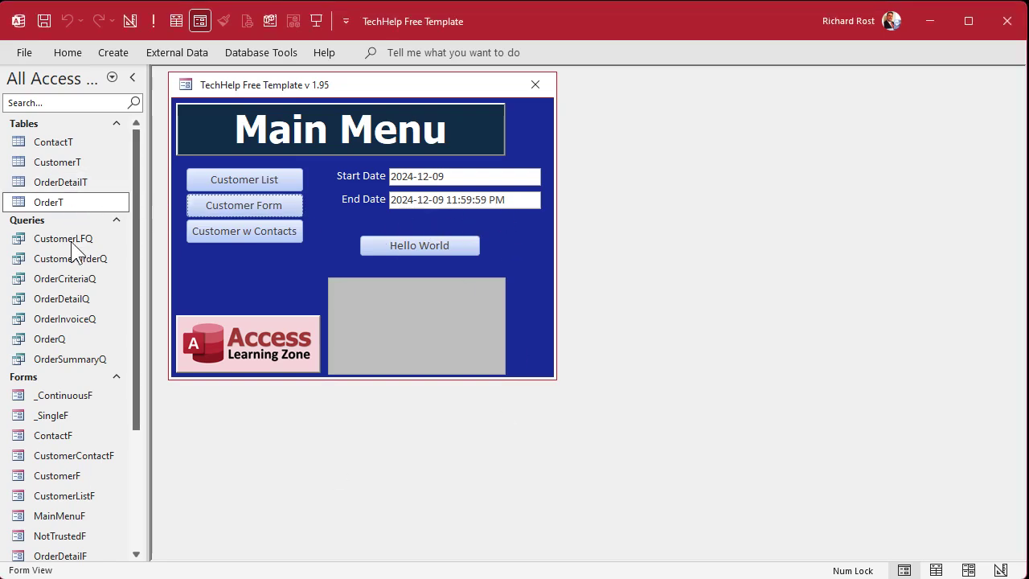
# - Change the end date comparison in OrderCriteriaQ's OrderDate criteria to <=[Forms]![MainMenuF]![EndDate], widening the column, and close the query
pyautogui.rightClick(85, 281)
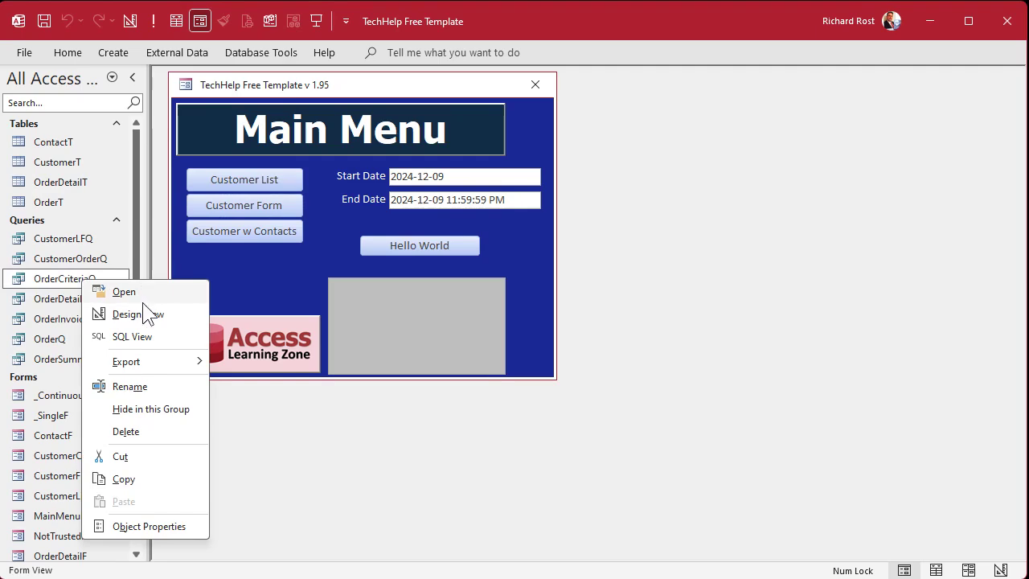
pyautogui.click(142, 313)
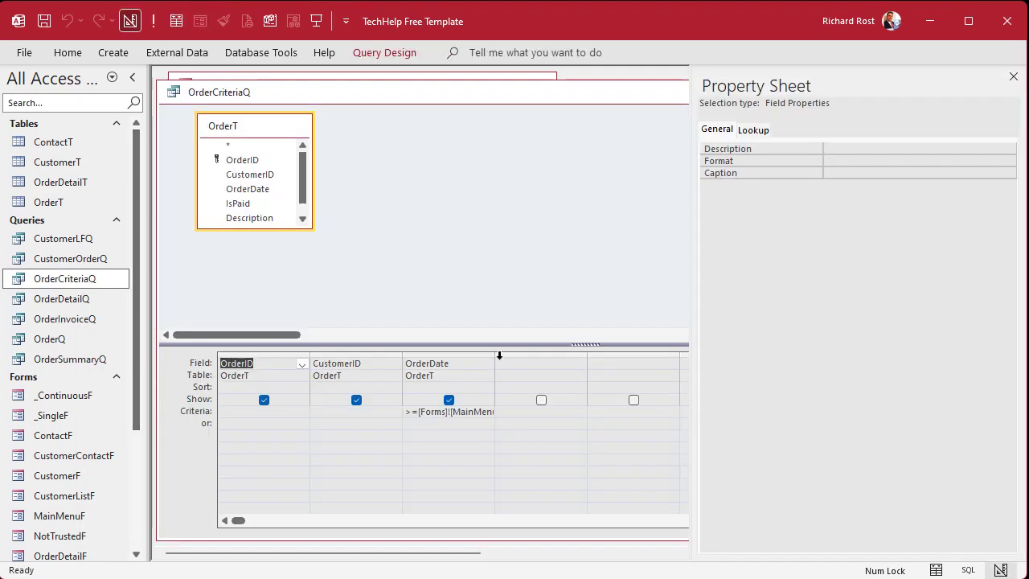
pyautogui.moveTo(495, 357); pyautogui.dragTo(650, 358)
pyautogui.click(566, 412)
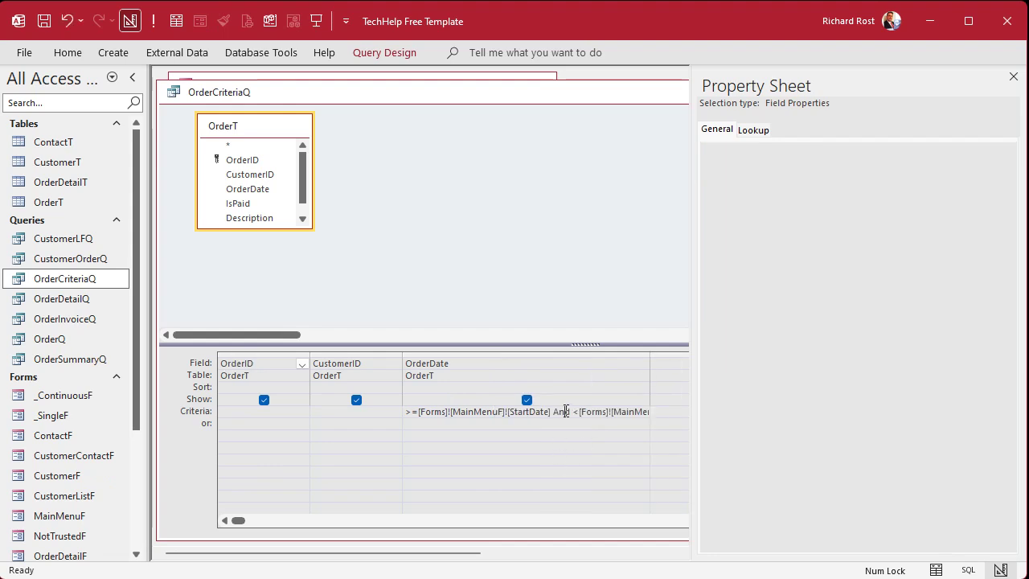
pyautogui.hotkey('shift', 'F2')
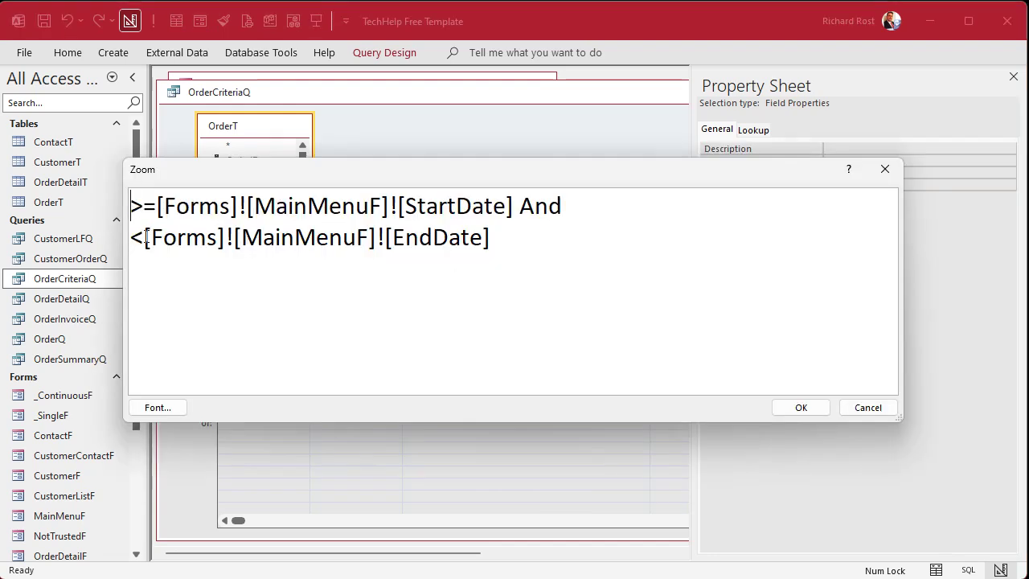
pyautogui.write('=')
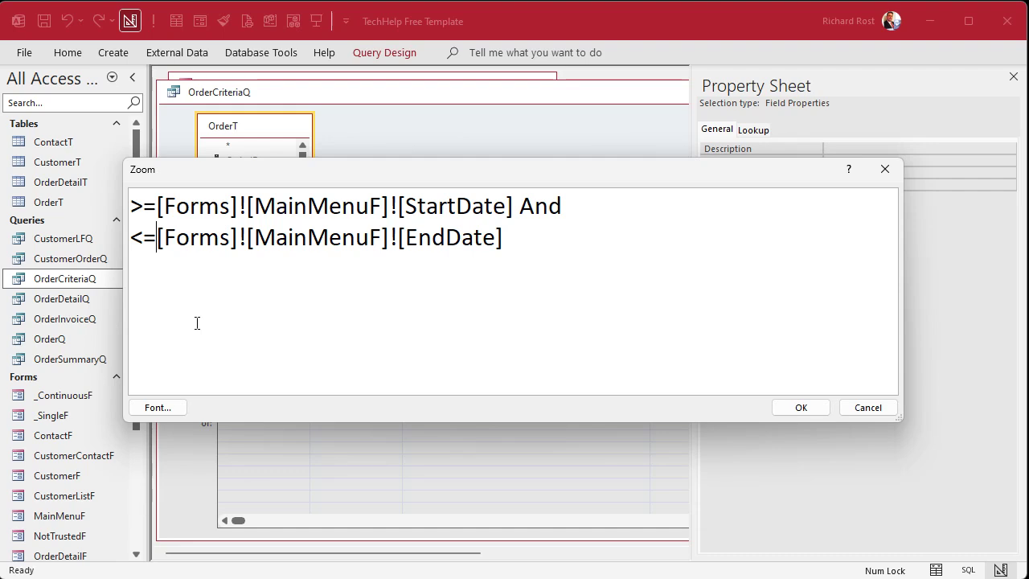
pyautogui.click(812, 408)
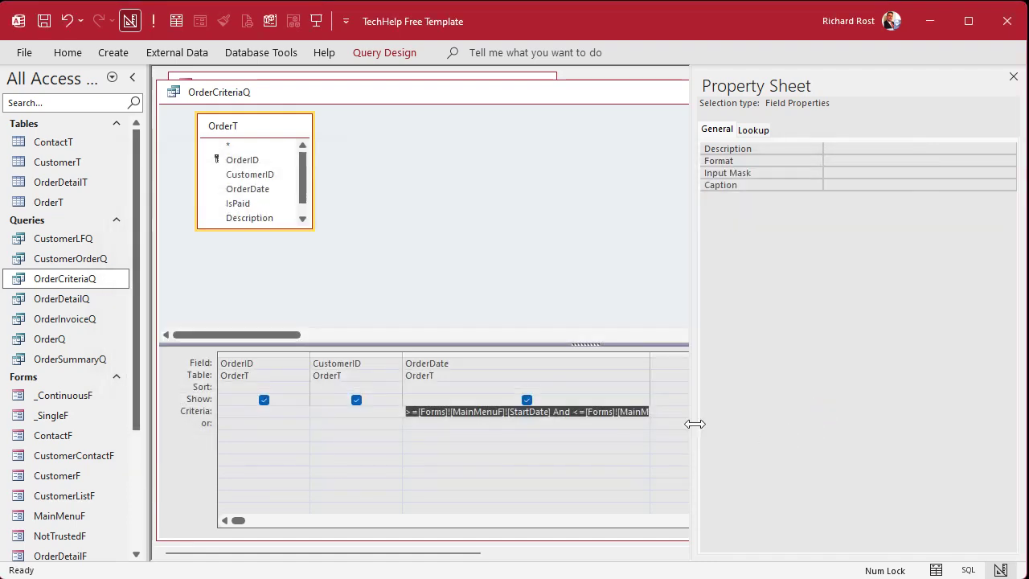
pyautogui.click(500, 424)
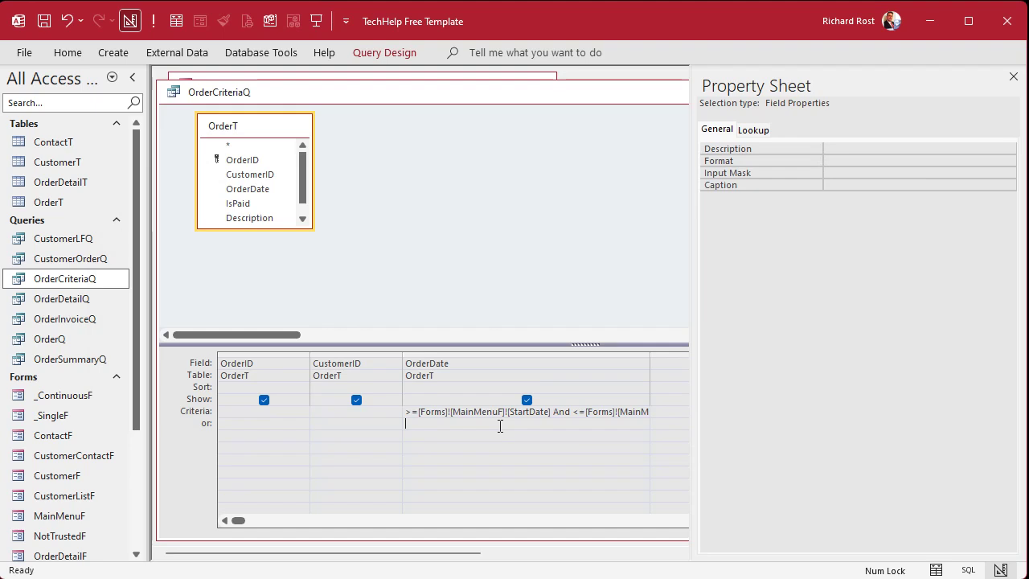
pyautogui.click(1014, 76)
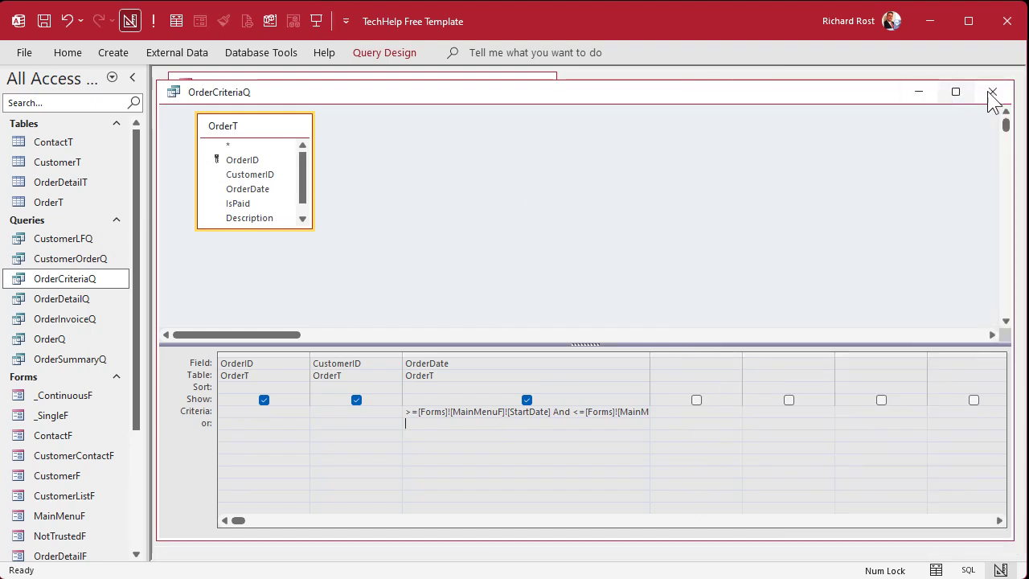
pyautogui.click(992, 93)
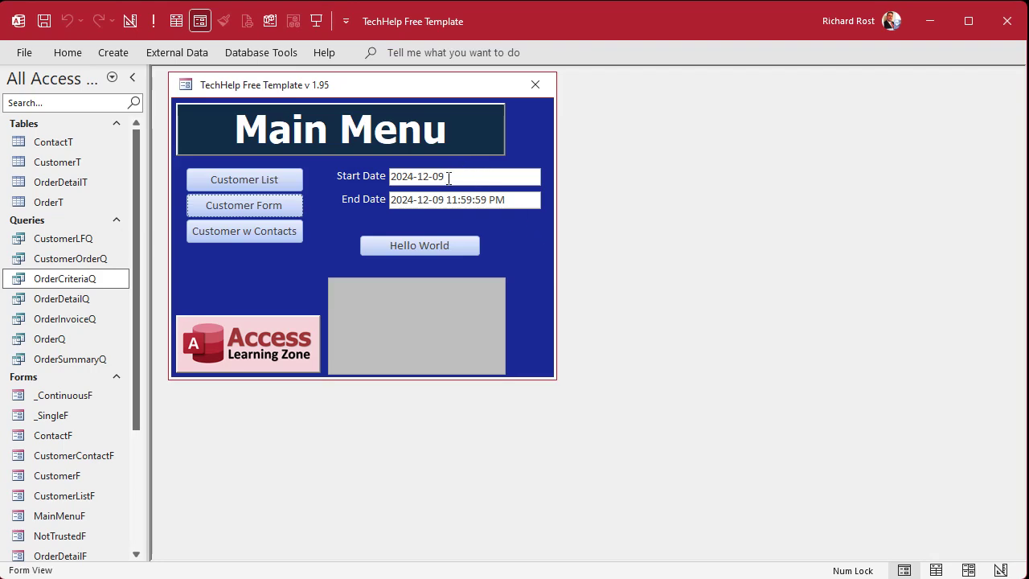
# - Apply the custom format yyyy-mm-dd hh:nn:ss am/pm to both the StartDate and EndDate text boxes in the Main Menu form's design
pyautogui.click(508, 175)
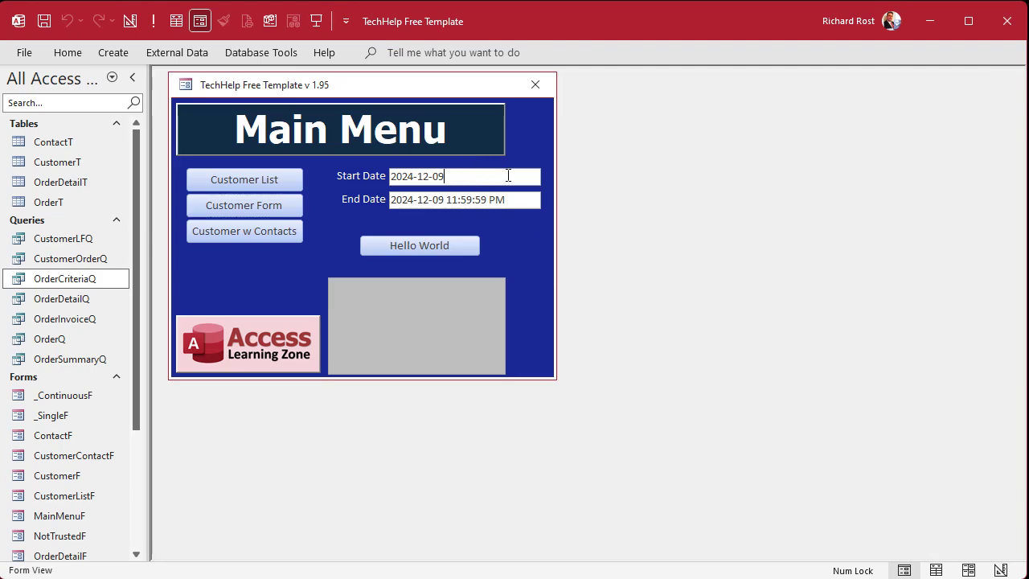
pyautogui.rightClick(535, 237)
pyautogui.click(581, 291)
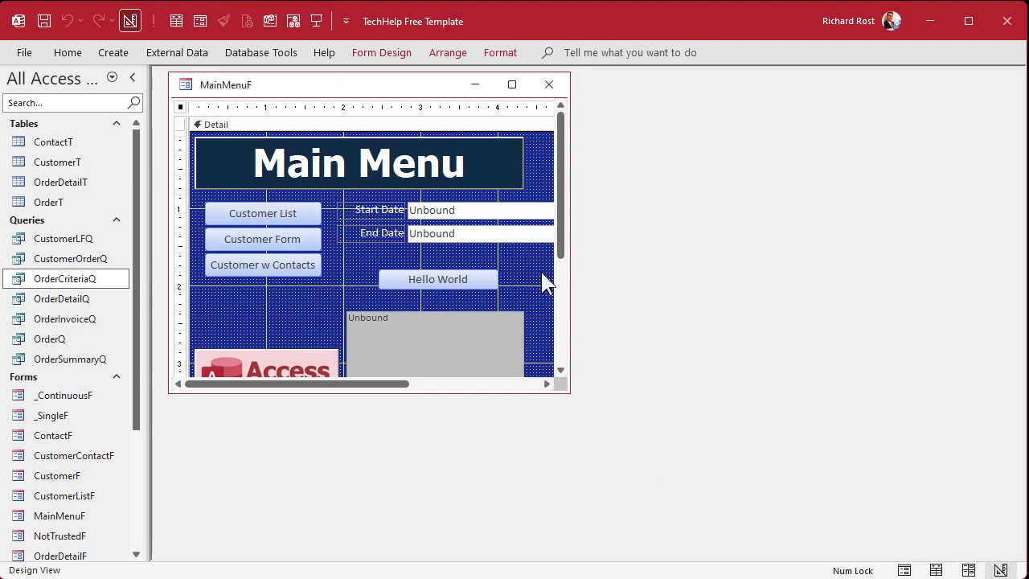
pyautogui.keyDown('shift'); pyautogui.click(483, 229); pyautogui.keyUp('shift')
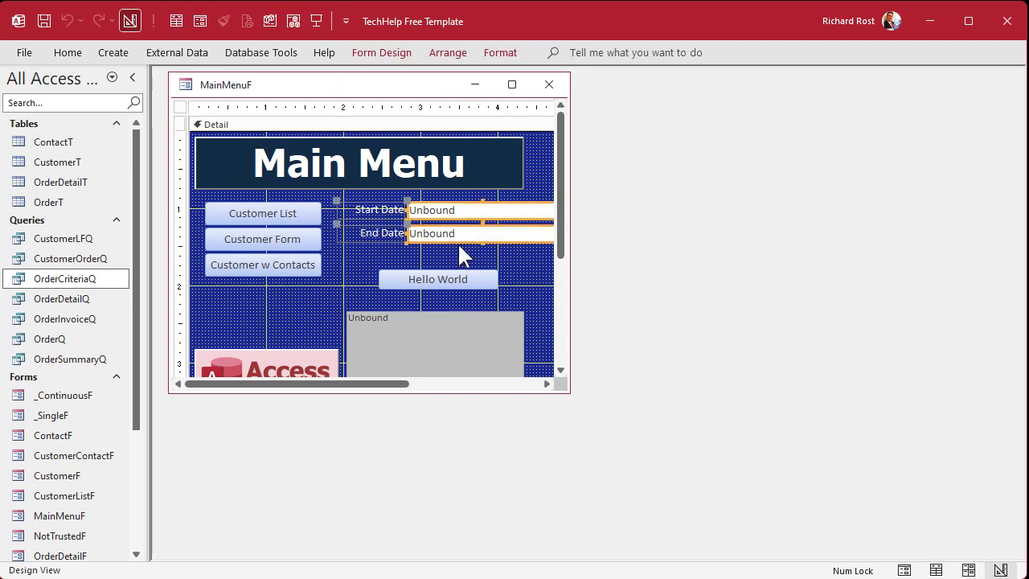
pyautogui.doubleClick(460, 234)
pyautogui.keyDown('shift'); pyautogui.click(471, 213); pyautogui.keyUp('shift')
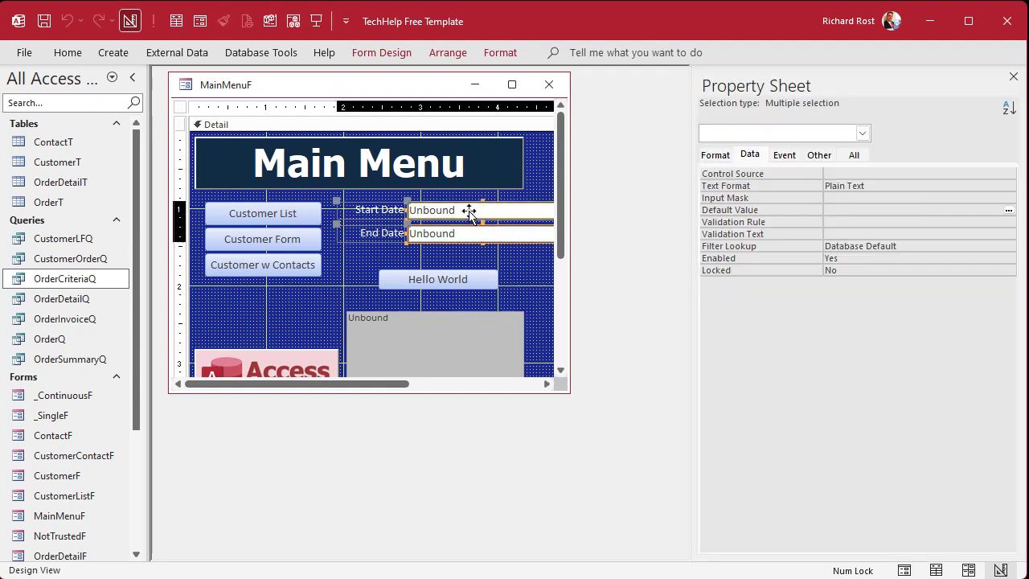
pyautogui.click(715, 155)
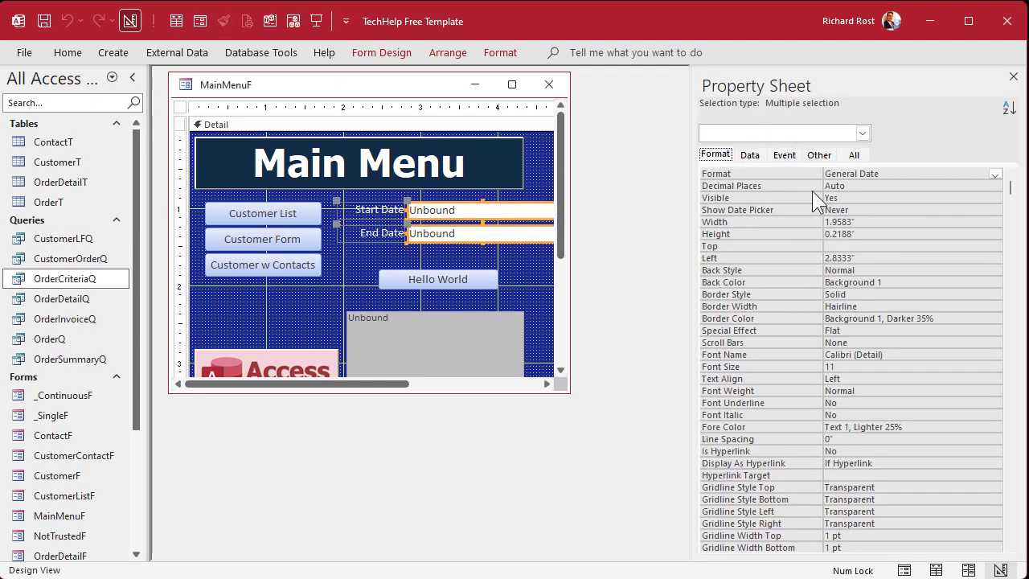
pyautogui.moveTo(924, 174); pyautogui.dragTo(816, 178)
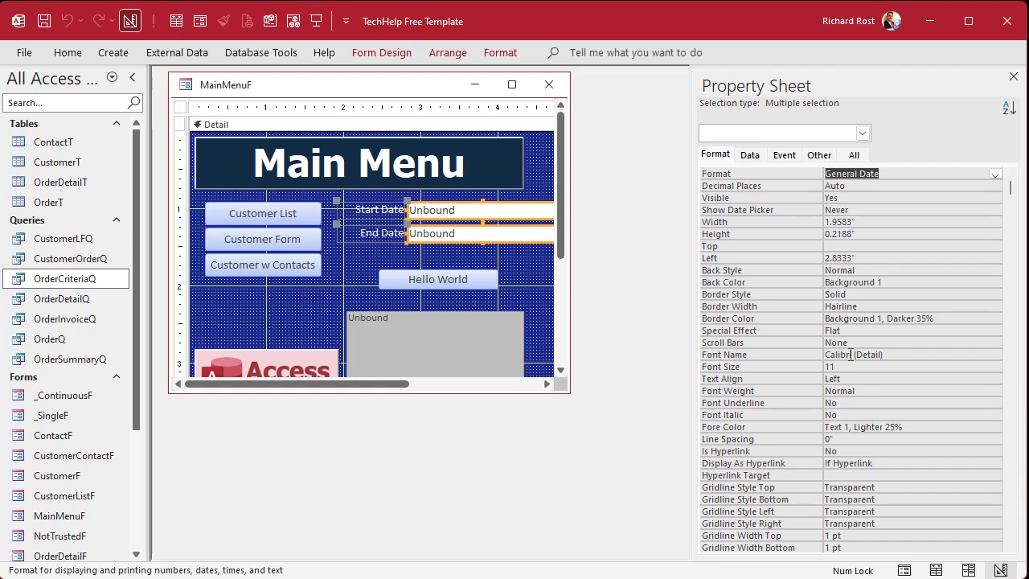
pyautogui.write('yyyy-mm')
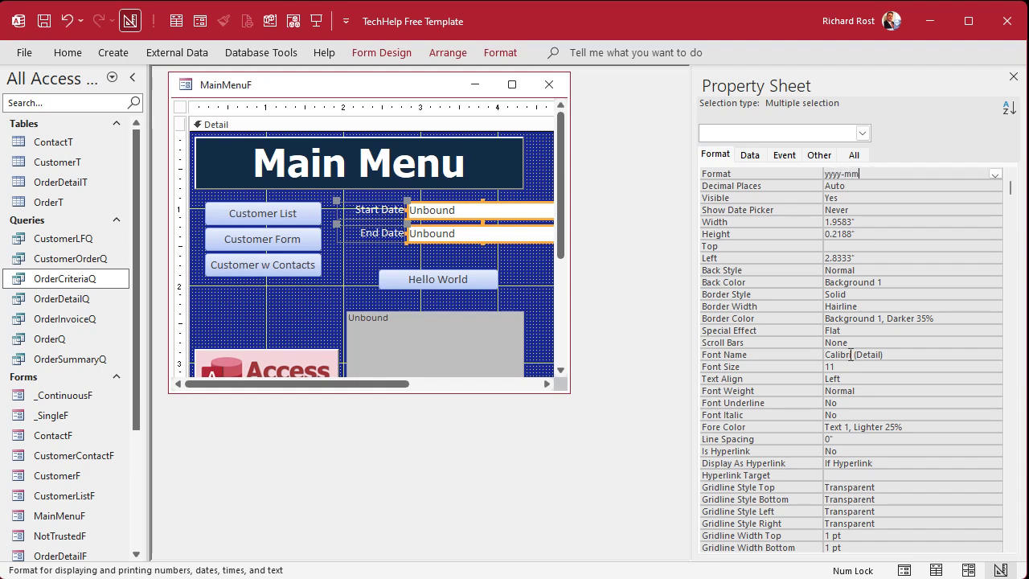
pyautogui.write('-dd hh:nn')
pyautogui.write(':ss amp/p')
pyautogui.press('BackSpace')
pyautogui.press('BackSpace')
pyautogui.press('BackSpace')
pyautogui.write('/p')
pyautogui.press('Return')
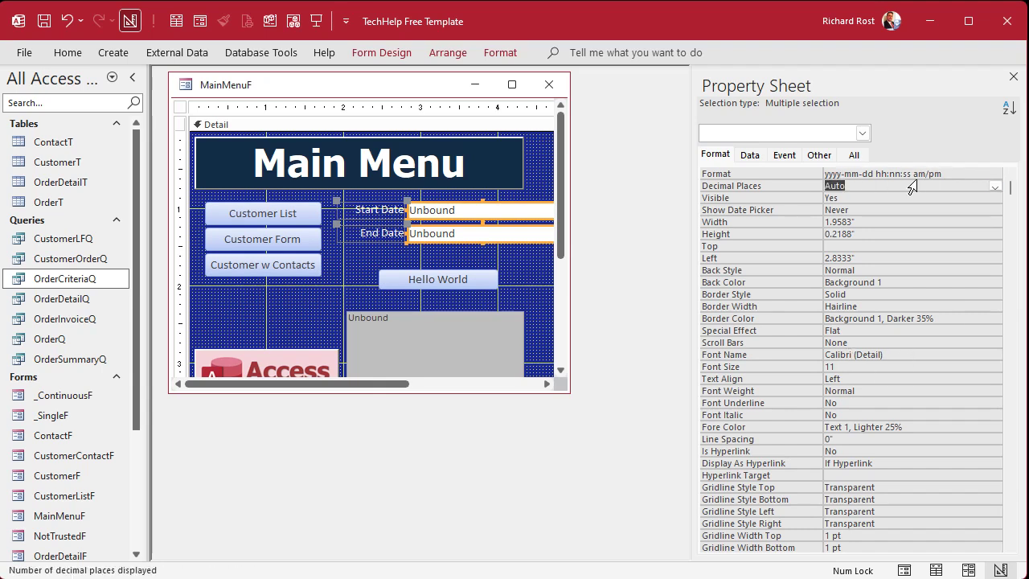
# - Close the Main Menu form's design, reopen the form and test its Hello World button
pyautogui.click(555, 84)
pyautogui.click(319, 22)
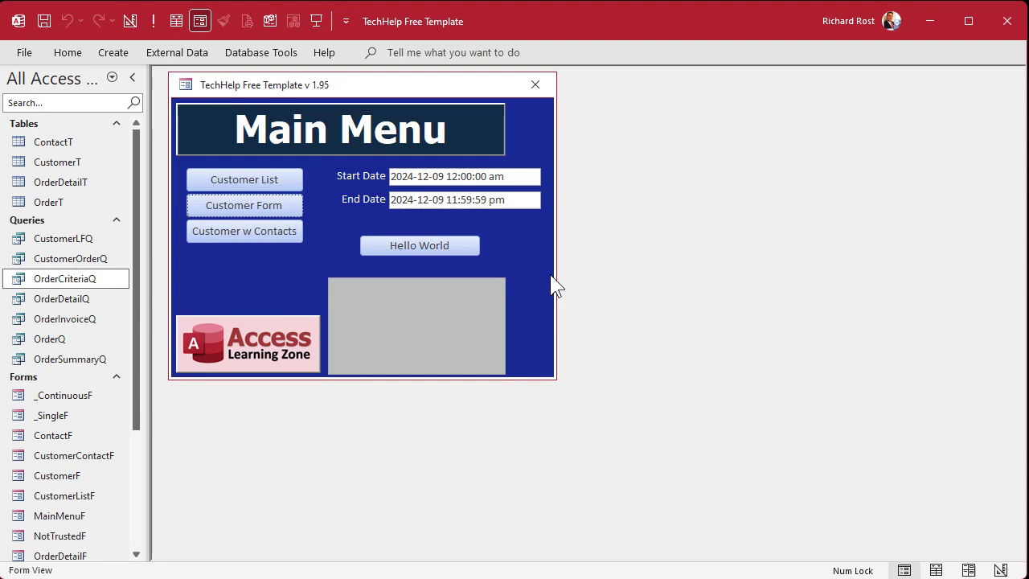
pyautogui.click(412, 247)
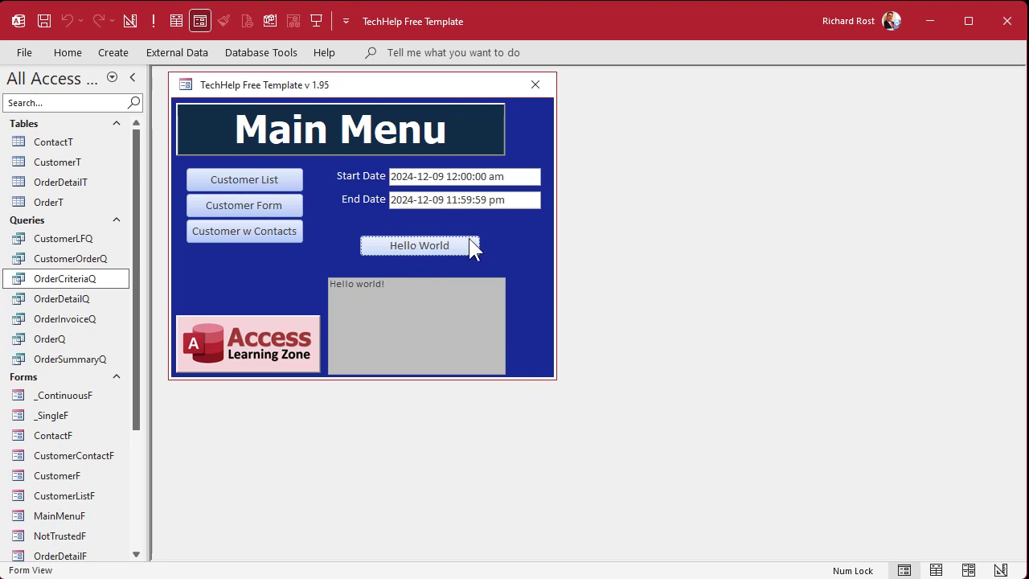
# - Run the OrderCriteriaQ query to review the orders within the Main Menu form's date range, and close it
pyautogui.rightClick(515, 226)
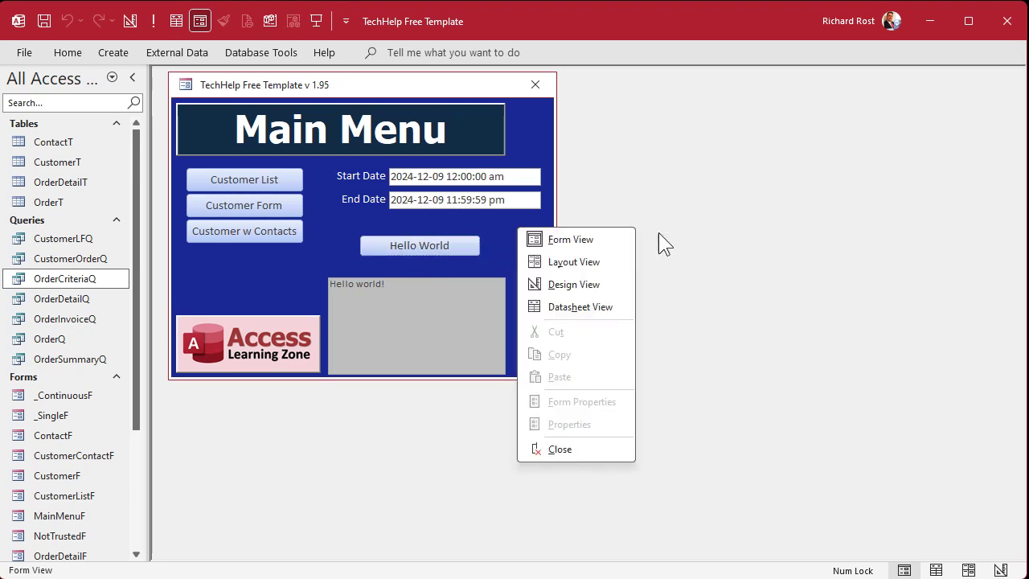
pyautogui.click(360, 291)
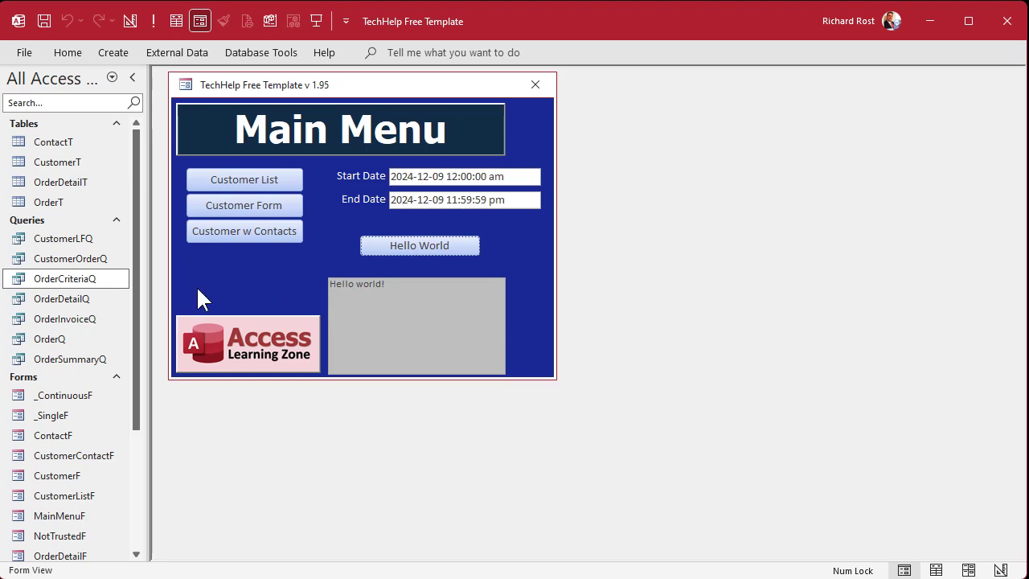
pyautogui.doubleClick(50, 281)
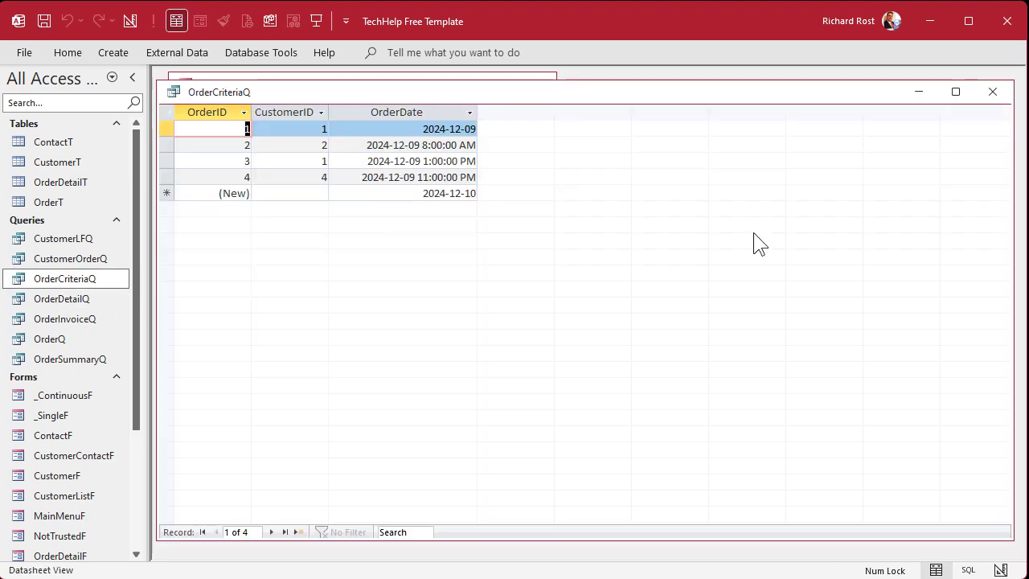
pyautogui.click(993, 92)
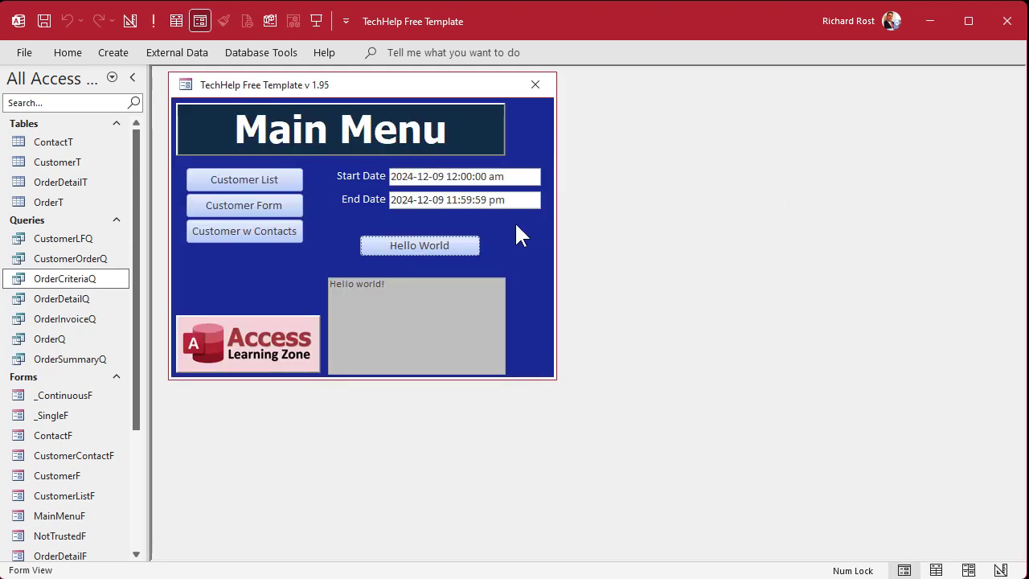
# - In the Main Menu form's design, move the Hello World button below the Customer w Contacts button
pyautogui.rightClick(515, 221)
pyautogui.click(555, 282)
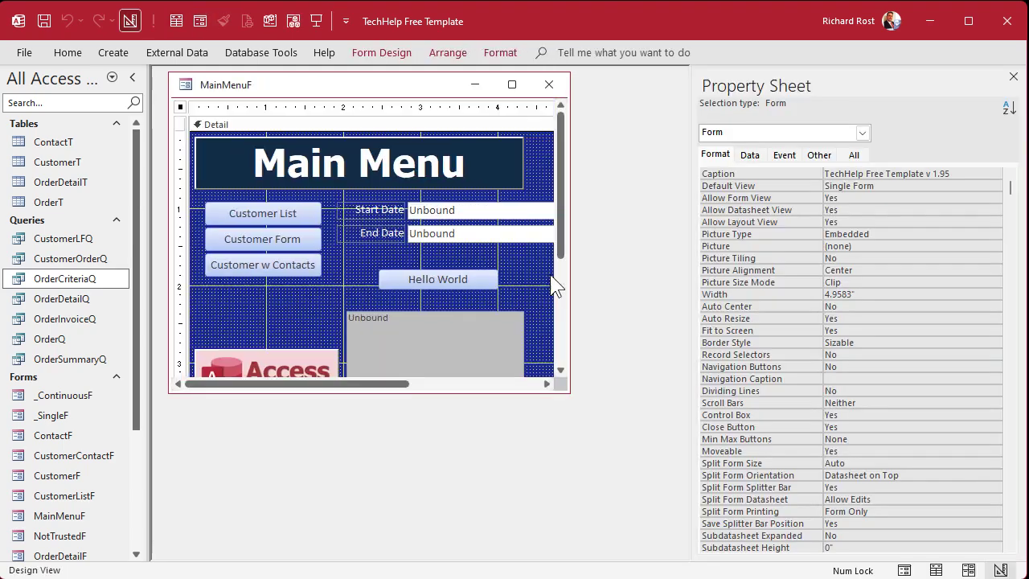
pyautogui.moveTo(445, 274); pyautogui.dragTo(269, 302)
pyautogui.click(423, 275)
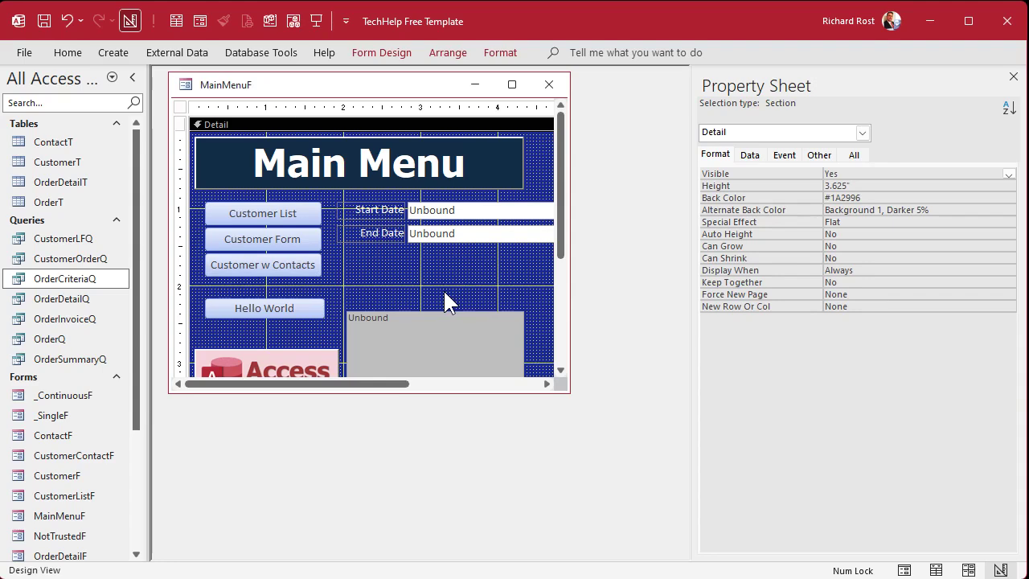
# - Add a command button below the End Date text box, using the wizard's Miscellaneous action Run Query with OrderCriteriaQ
pyautogui.click(406, 52)
pyautogui.click(290, 98)
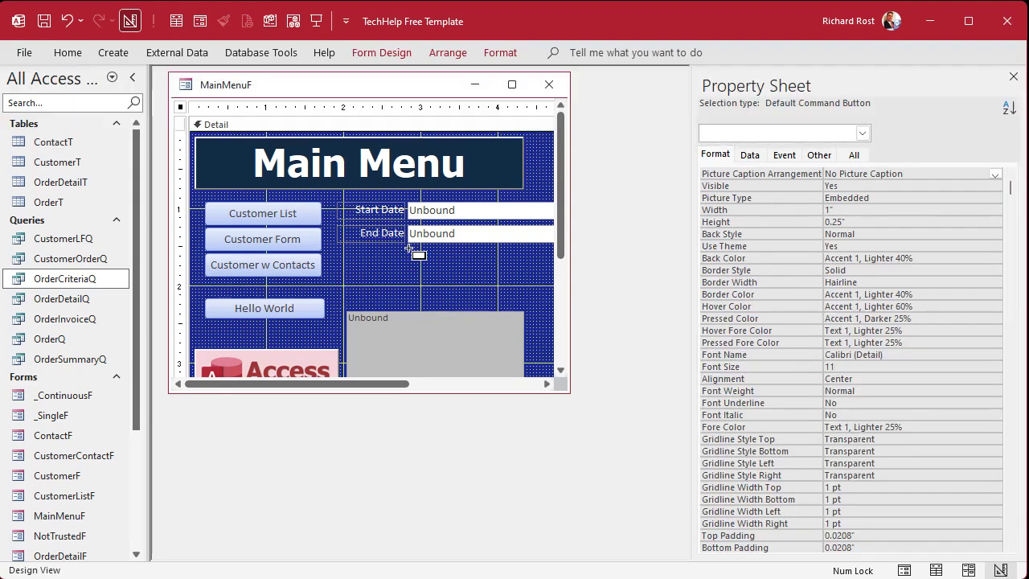
pyautogui.click(409, 257)
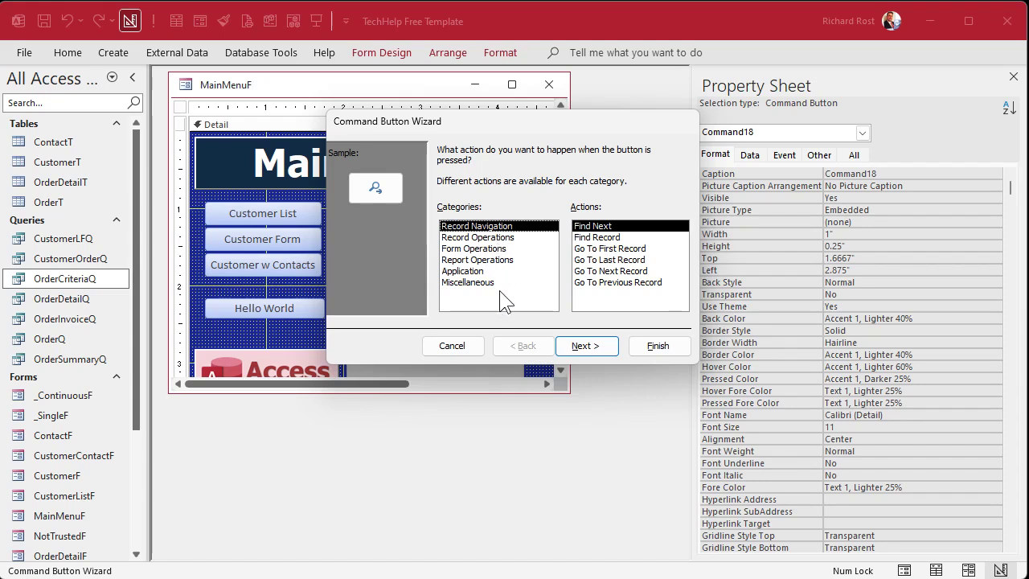
pyautogui.click(473, 282)
pyautogui.click(573, 262)
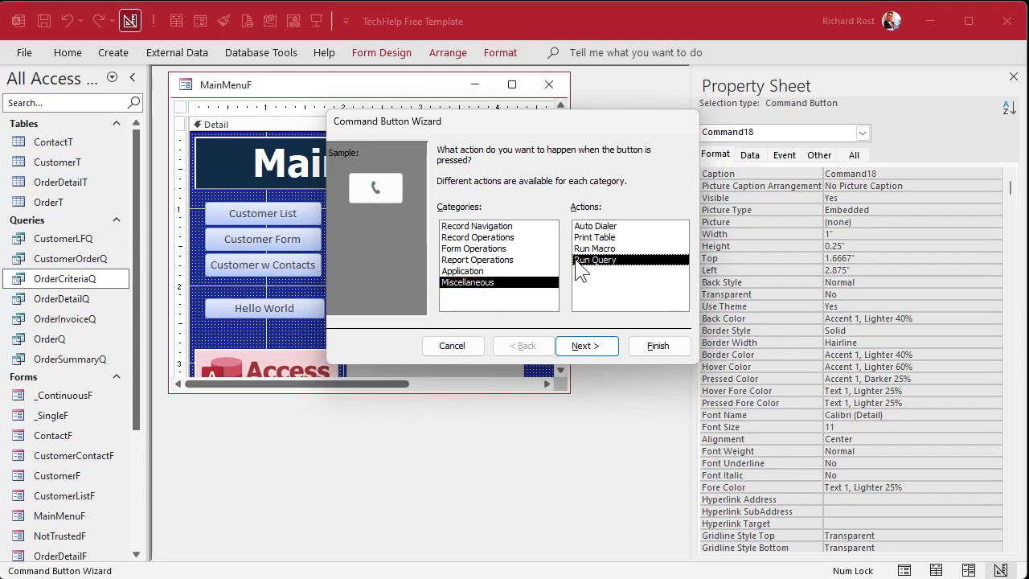
pyautogui.click(586, 346)
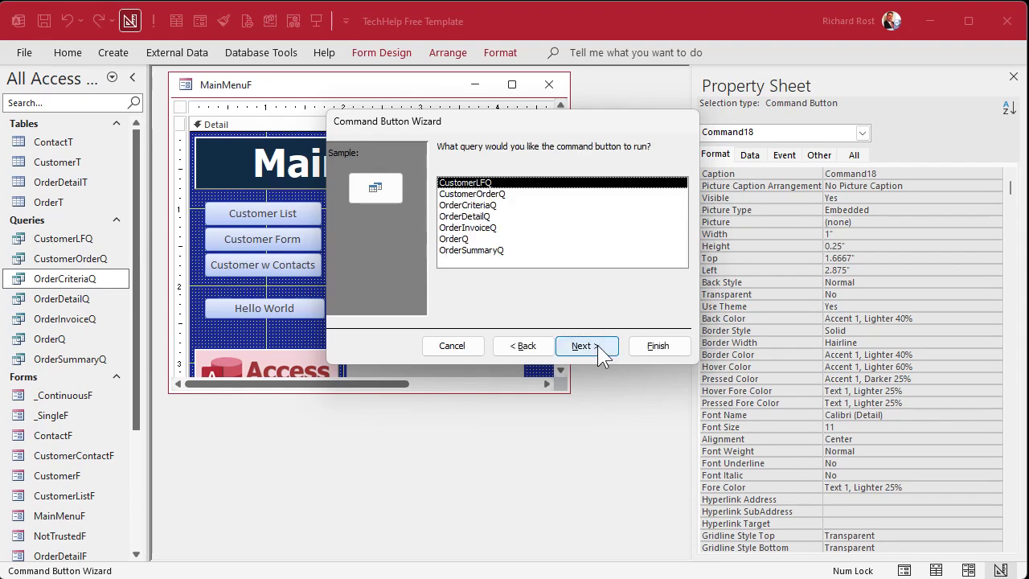
pyautogui.click(515, 205)
pyautogui.click(605, 347)
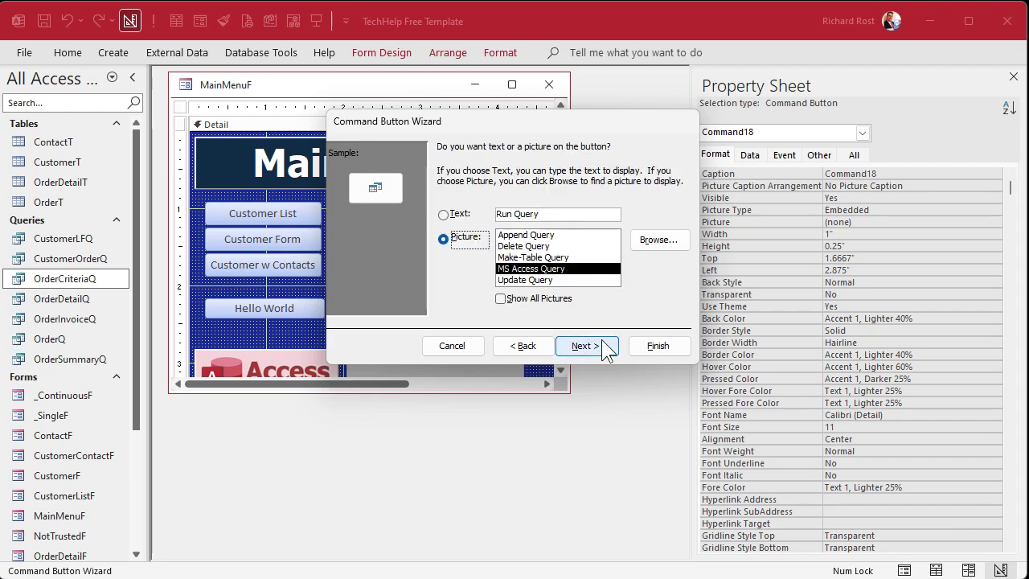
# - Give the new command button the text "Do it. Do it.", name it OpenOrderBtn and finish the wizard
pyautogui.click(462, 214)
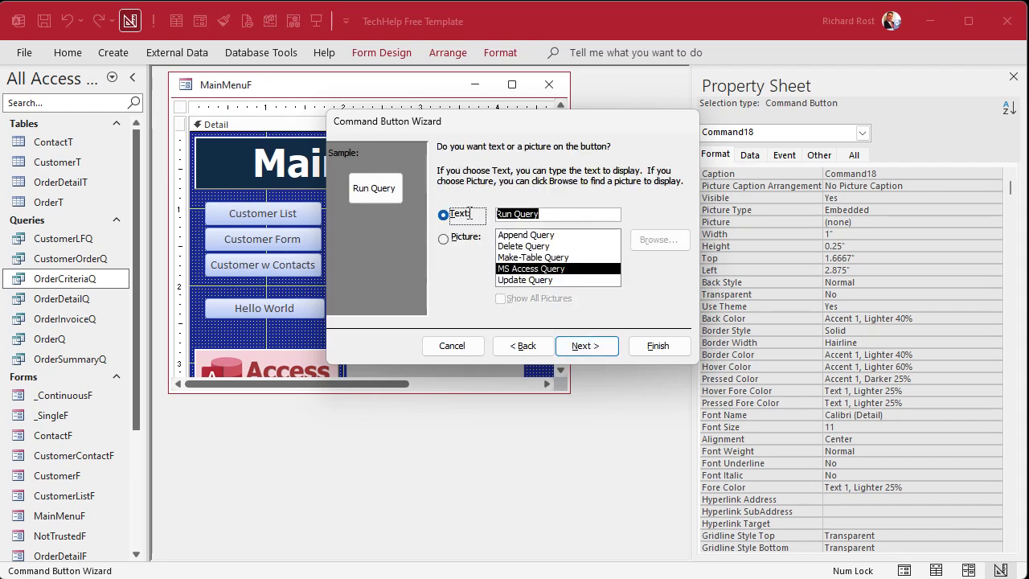
pyautogui.write('Do it. ')
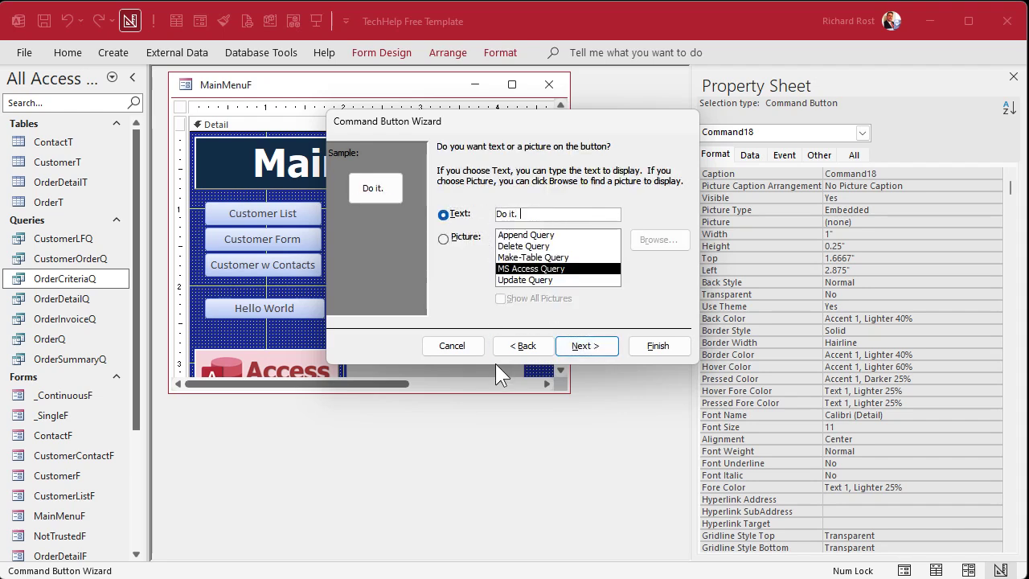
pyautogui.write('Do it.')
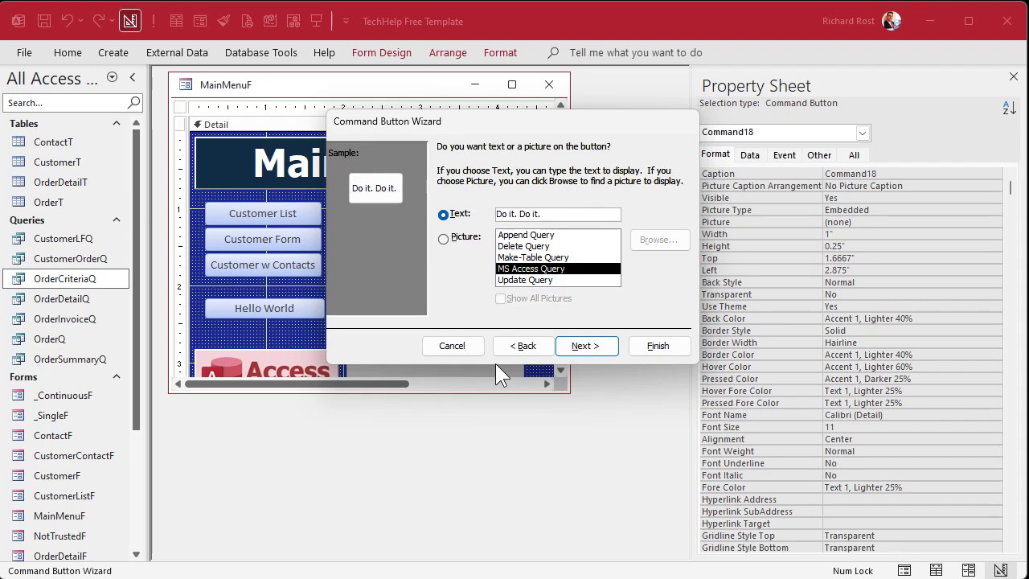
pyautogui.click(580, 345)
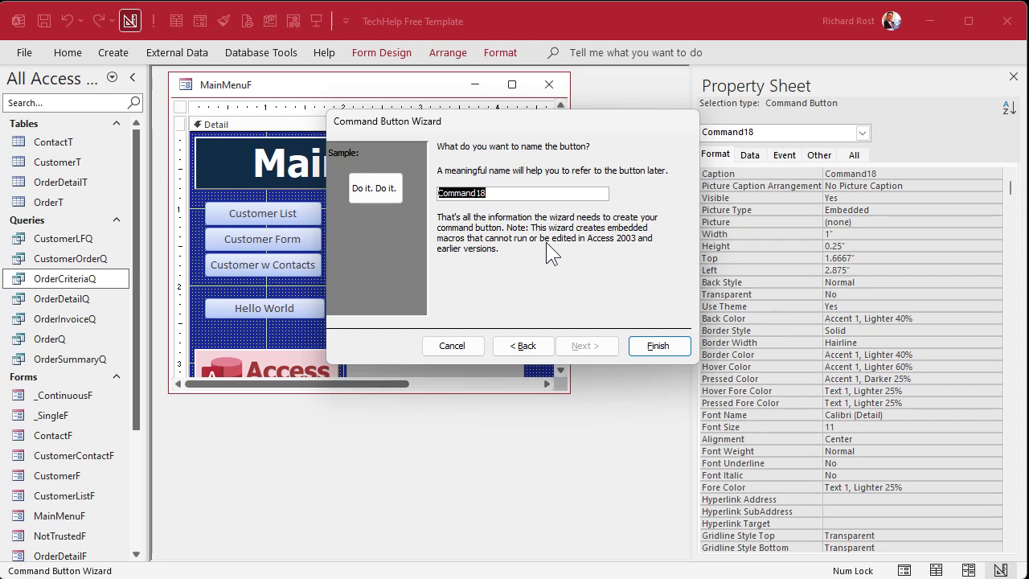
pyautogui.write('OpenOrde')
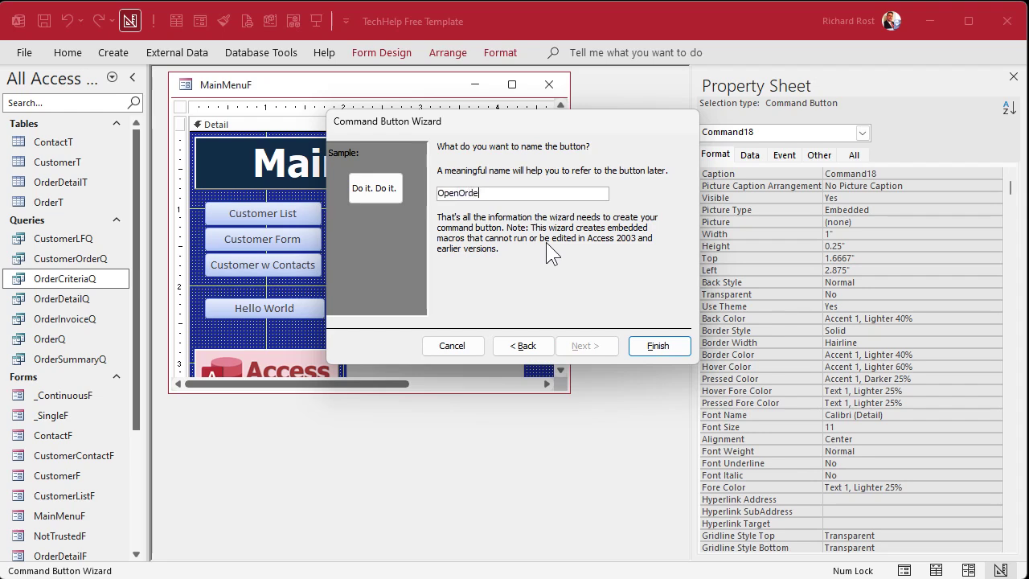
pyautogui.write('rBtn')
pyautogui.click(656, 346)
# - Reposition the "Do it. Do it." button slightly up and to the right, beneath the End Date text box
pyautogui.click(481, 277)
pyautogui.click(463, 268)
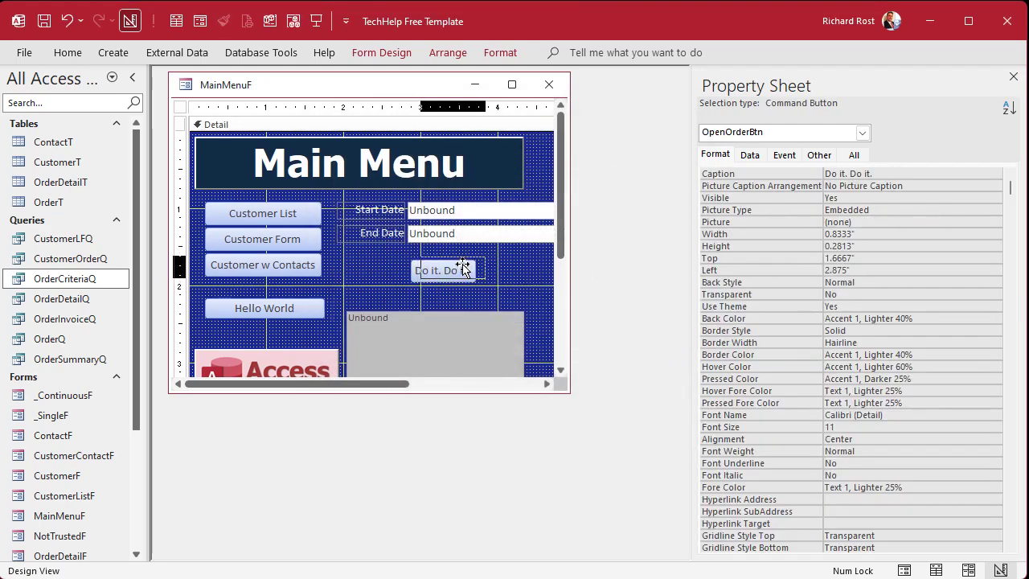
pyautogui.moveTo(463, 268); pyautogui.dragTo(472, 269)
pyautogui.click(483, 282)
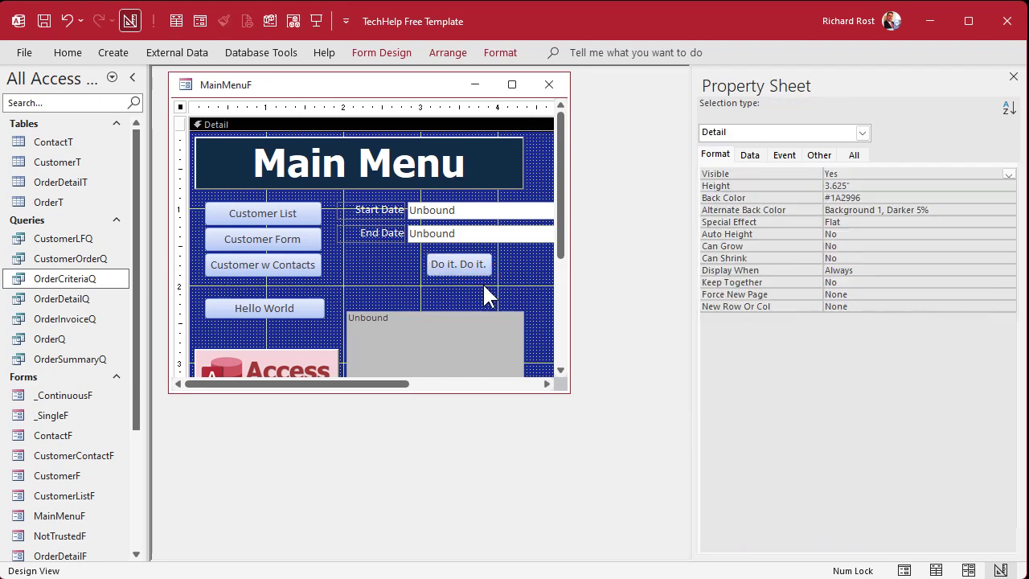
# - Close and reopen the Main Menu form, test the "Do it. Do it." button, and close the query it opens
pyautogui.click(549, 85)
pyautogui.click(316, 20)
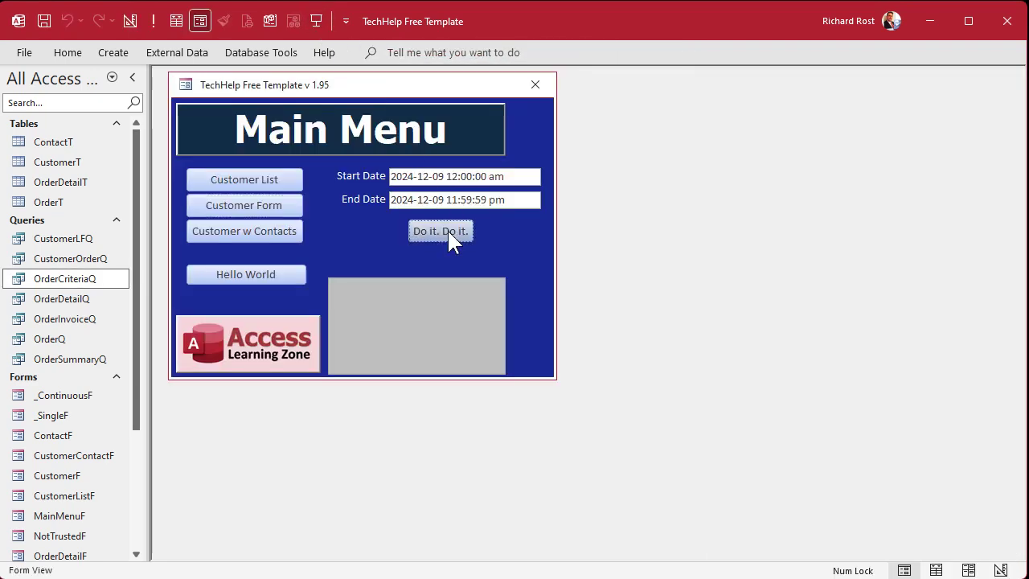
pyautogui.click(440, 231)
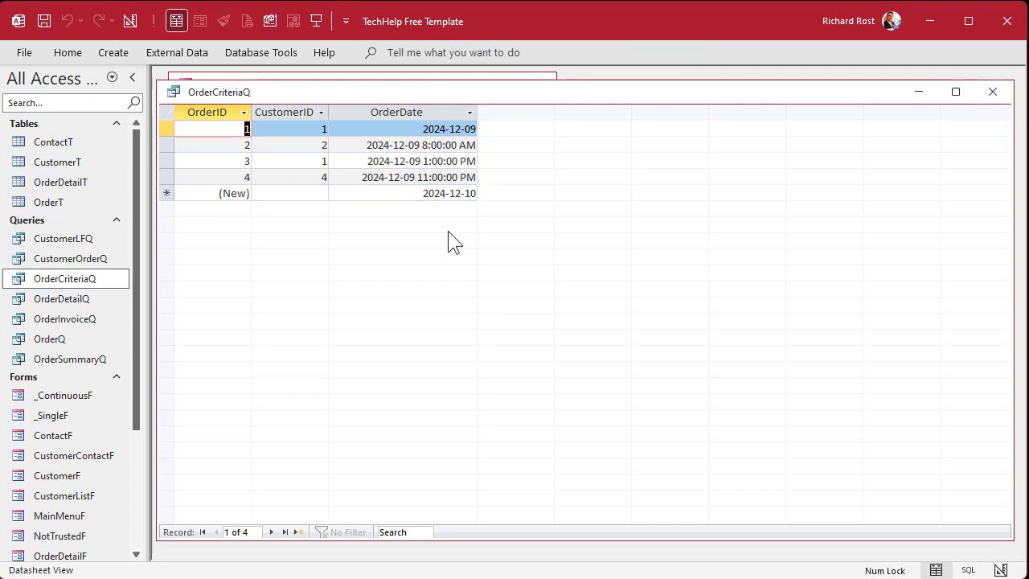
pyautogui.click(992, 91)
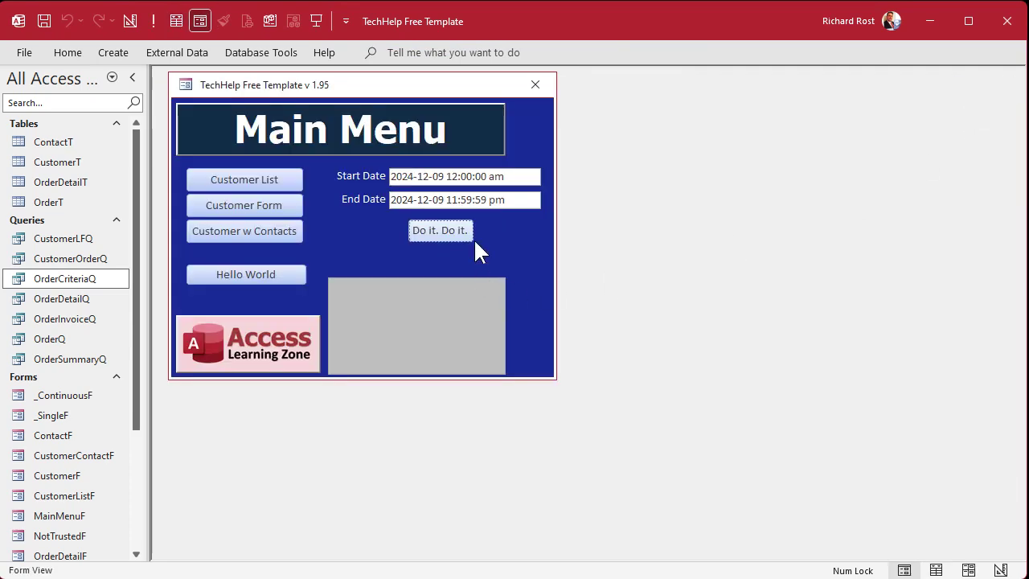
# - In the Main Menu form's design, move the Hello World button directly beneath the "Do it. Do it." button
pyautogui.rightClick(389, 85)
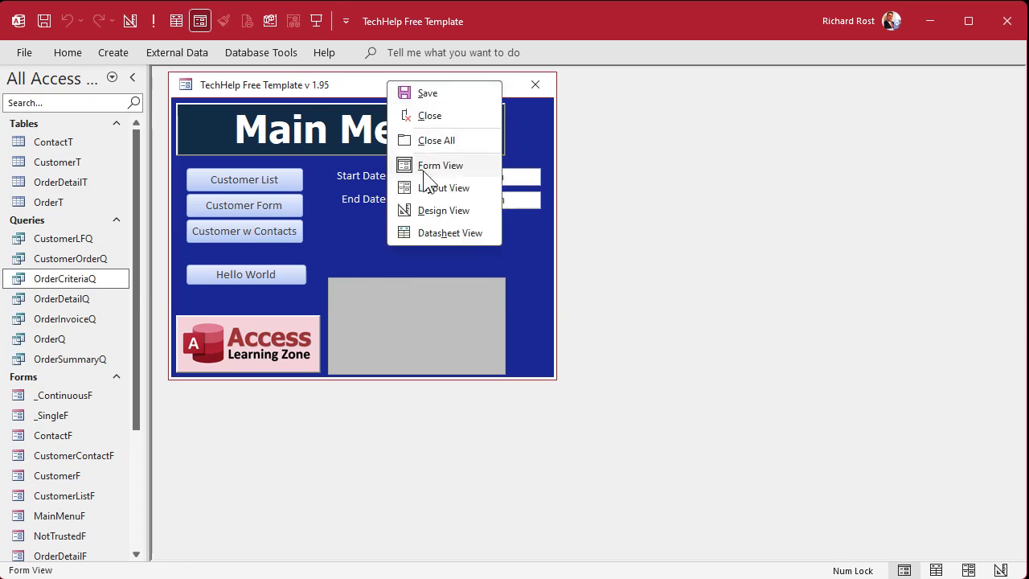
pyautogui.click(426, 211)
pyautogui.click(370, 270)
pyautogui.click(275, 308)
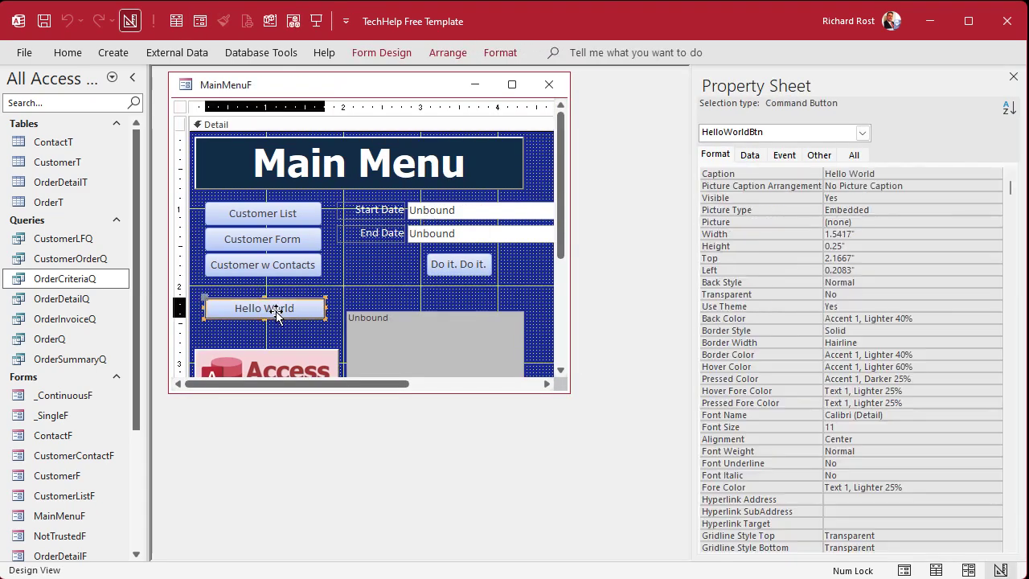
pyautogui.moveTo(275, 309); pyautogui.dragTo(476, 290)
# - Replace the Status line in the Hello World button's click event procedure with DoCmd.OpenQuery "OrderCriteriaQ"
pyautogui.rightClick(478, 290)
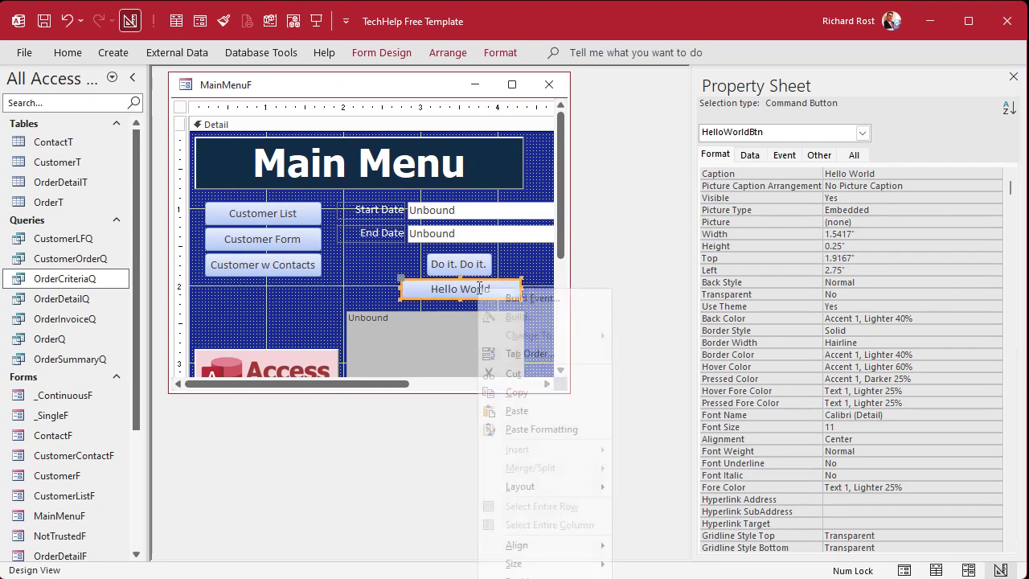
pyautogui.click(523, 298)
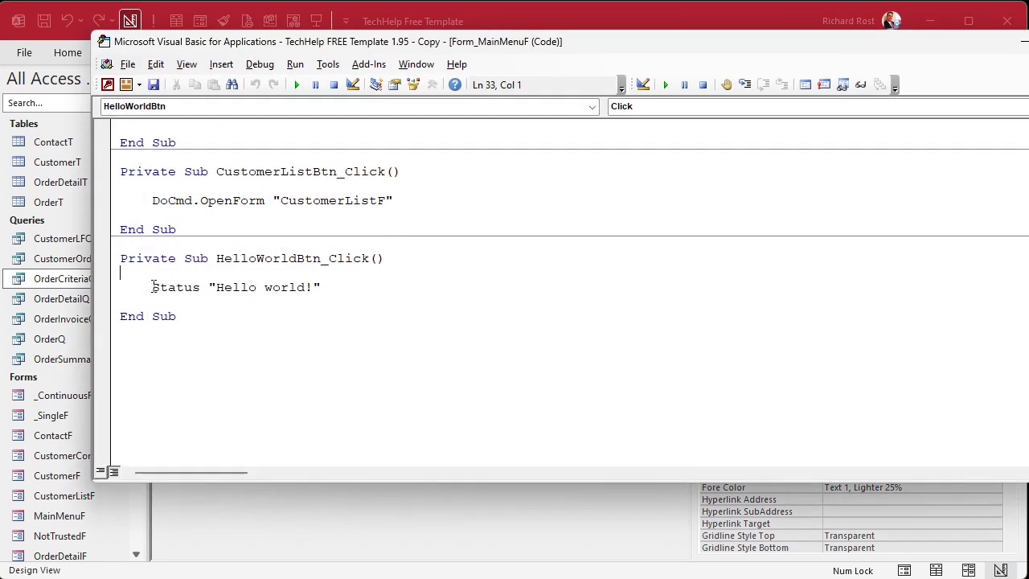
pyautogui.moveTo(153, 287); pyautogui.dragTo(386, 290)
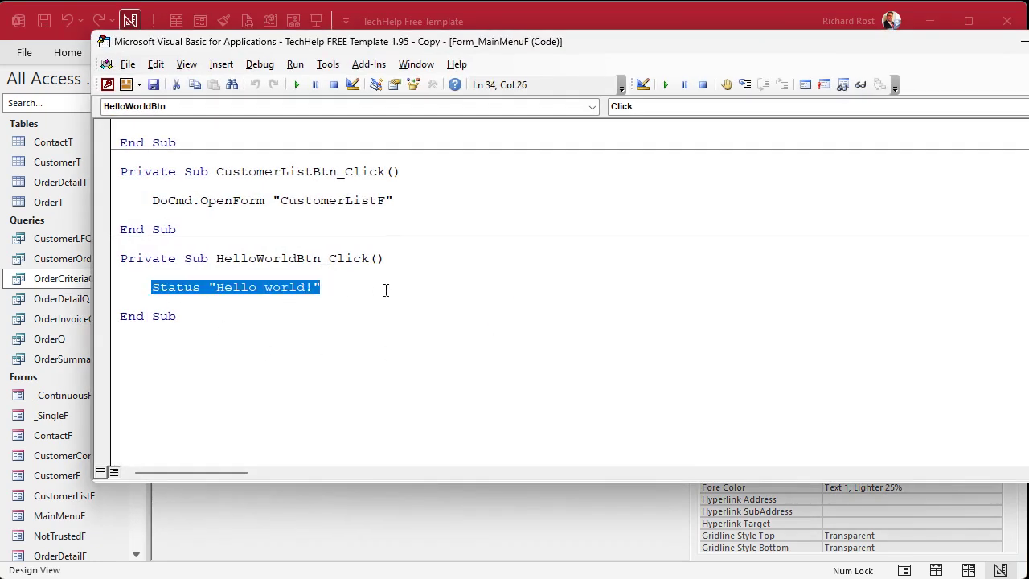
pyautogui.write('docmd.openqyert')
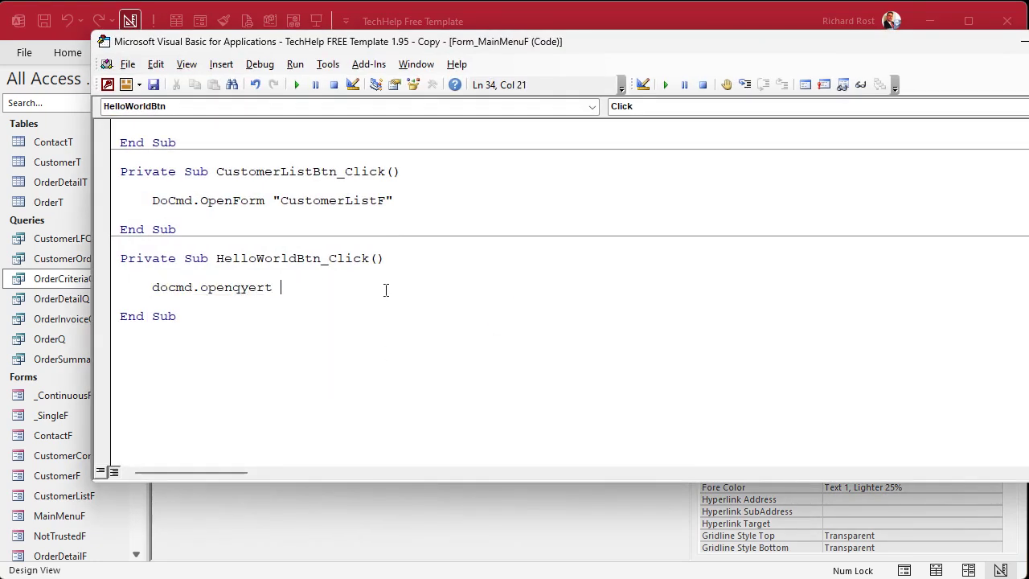
pyautogui.press('BackSpace')
pyautogui.press('BackSpace')
pyautogui.press('BackSpace')
pyautogui.press('BackSpace')
pyautogui.press('BackSpace')
pyautogui.write('uery "')
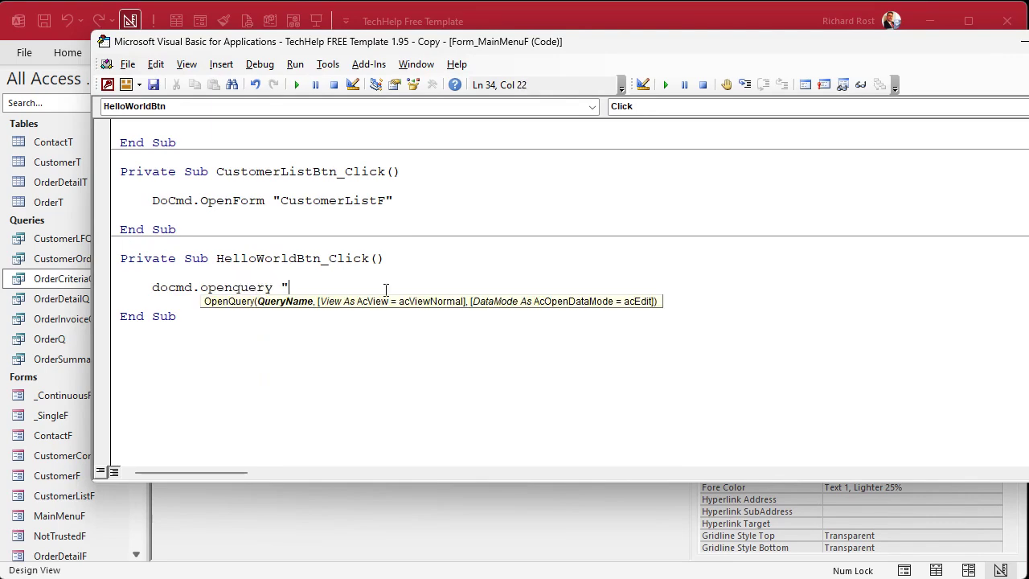
pyautogui.write('OrderCriteriaQ:')
pyautogui.press('BackSpace')
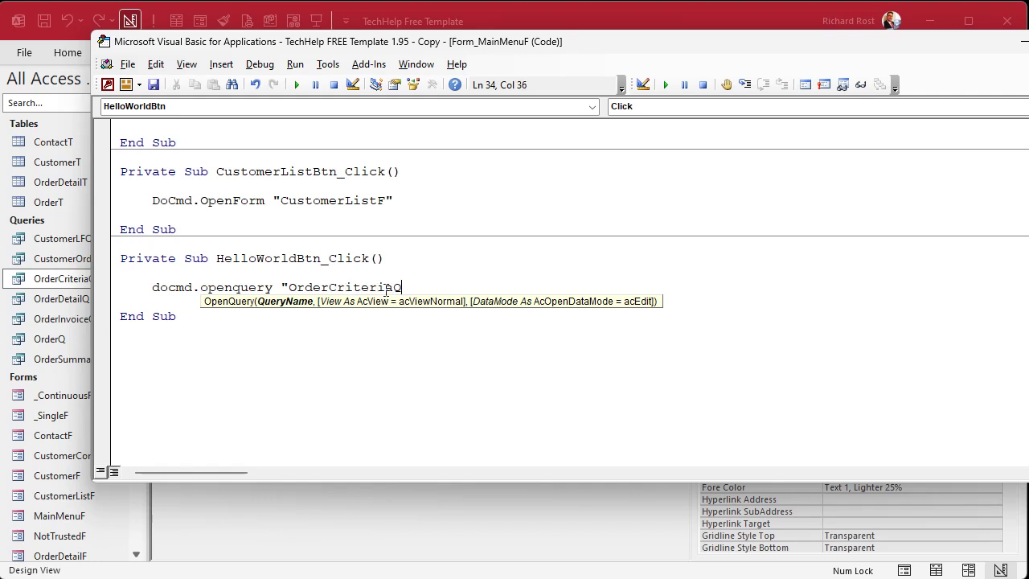
pyautogui.write('"')
pyautogui.press('Down')
pyautogui.press('Down')
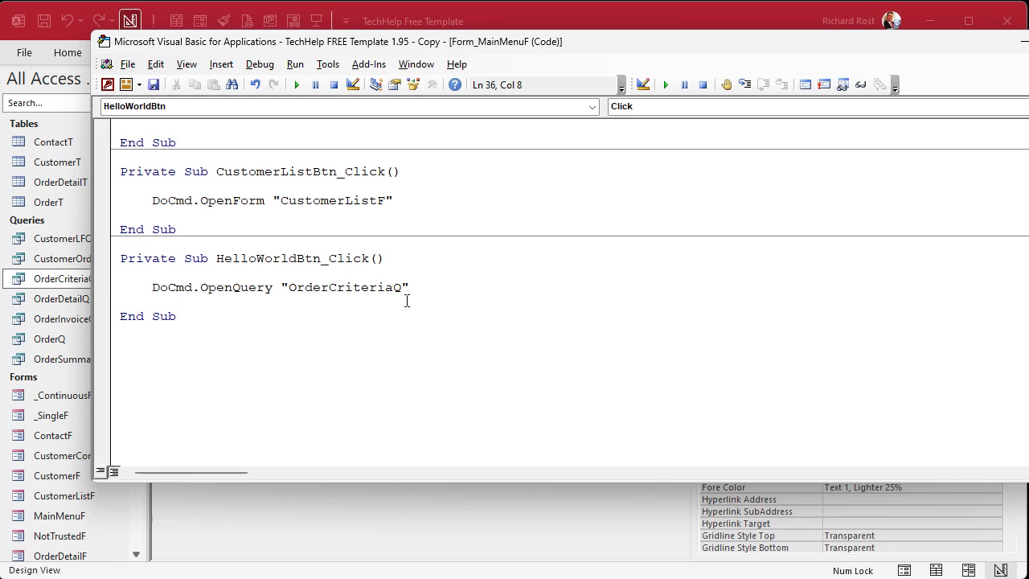
# - Return from the code editor, reopen the Main Menu form and test the Hello World button
pyautogui.hotkey('alt', 'F11')
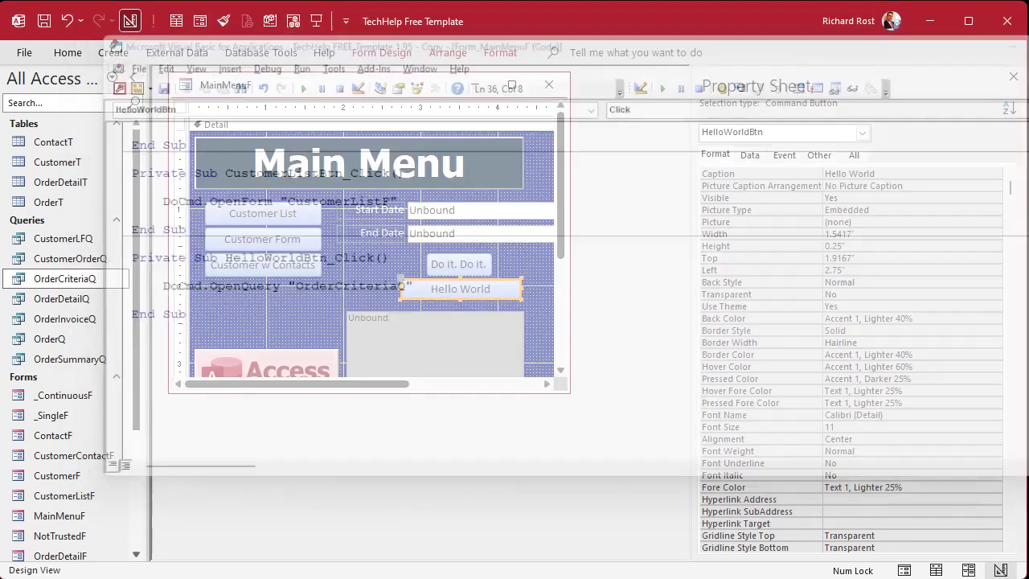
pyautogui.click(550, 84)
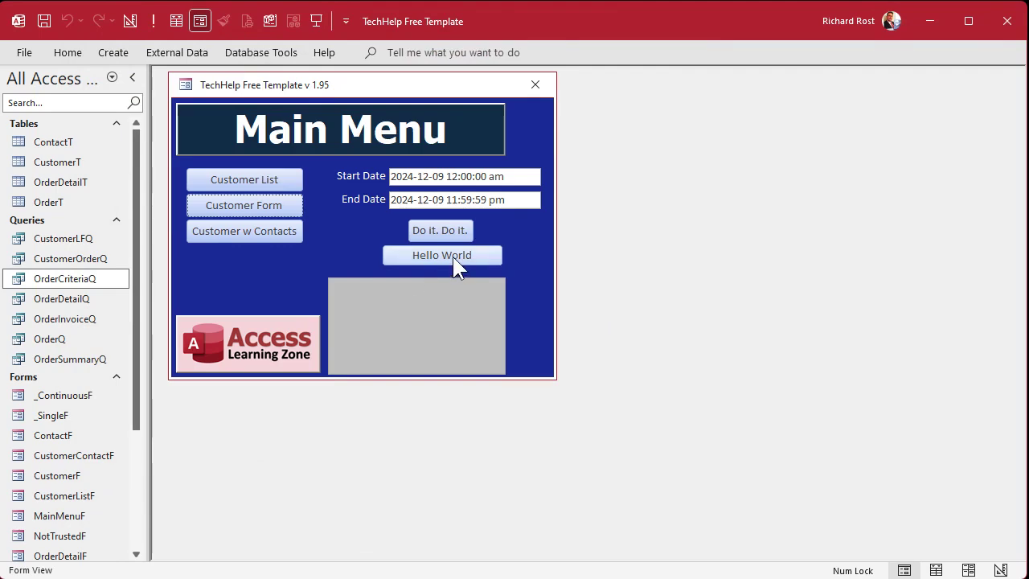
pyautogui.click(455, 255)
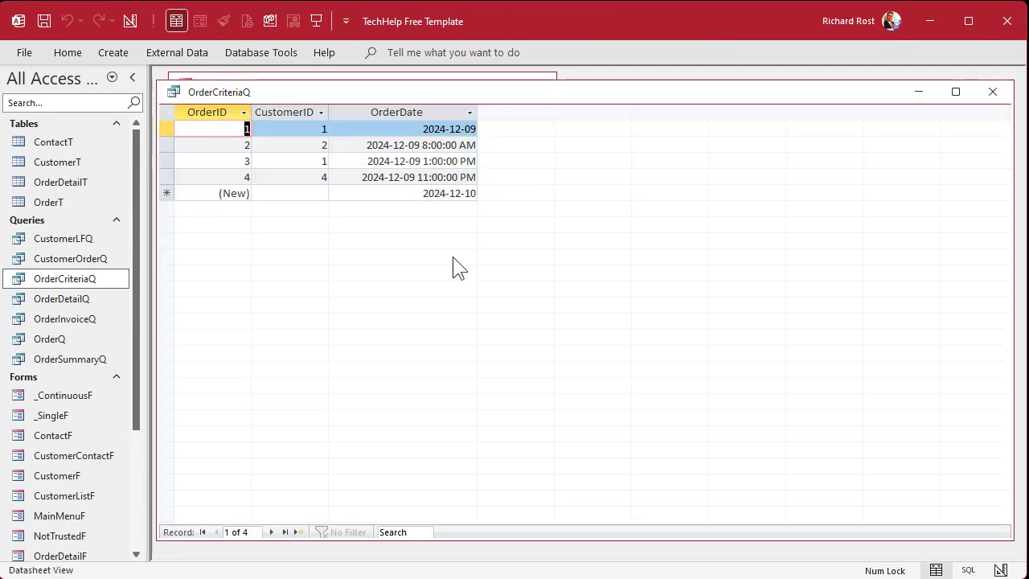
# - Close the OrderCriteriaQ query results and select the End Date value on the Main Menu form
pyautogui.click(993, 91)
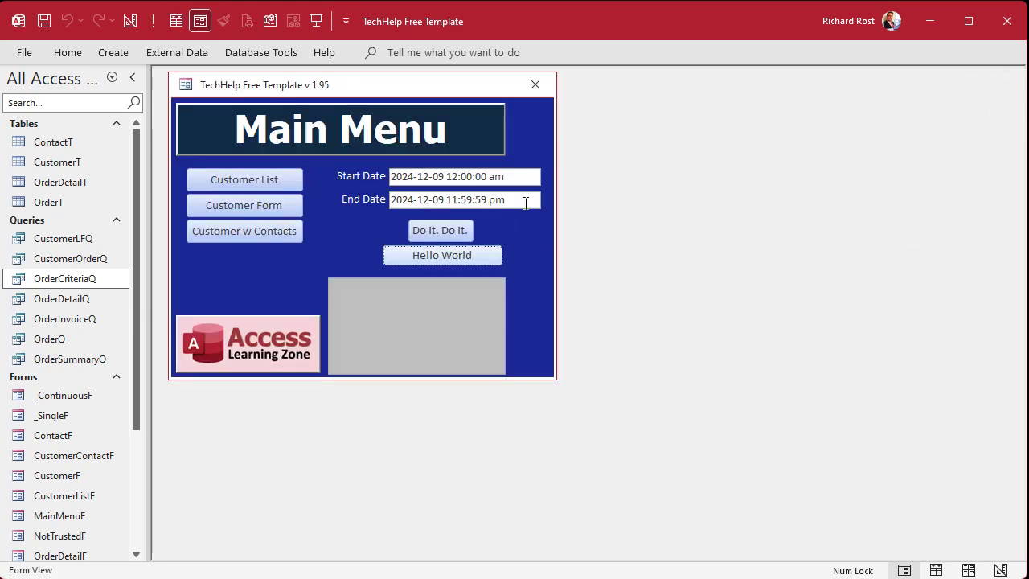
pyautogui.moveTo(523, 199); pyautogui.dragTo(356, 198)
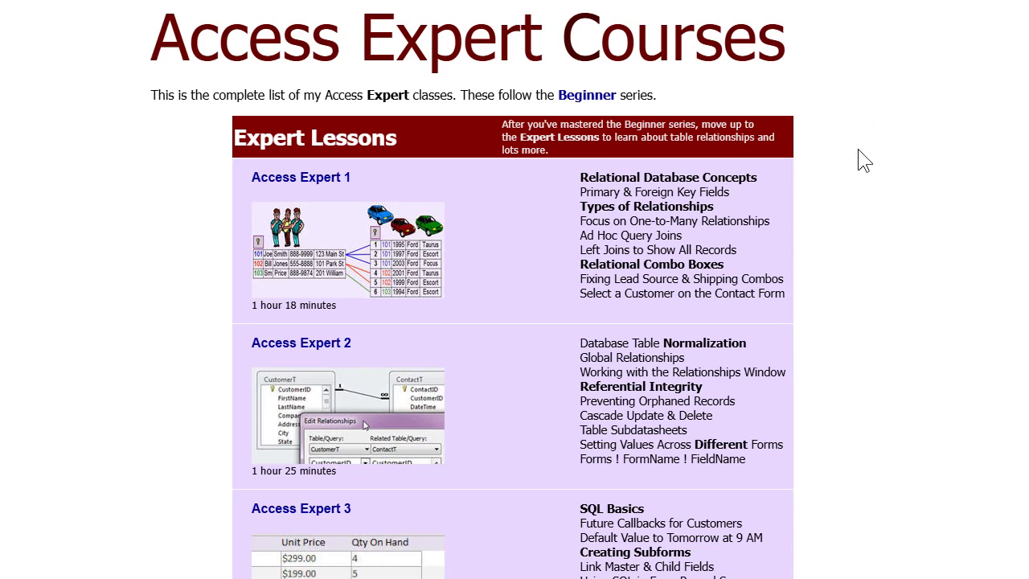
# - Look through the Access Expert Courses web page, examining the lesson topics, including the Date/Time Functions lessons in Expert 27 and 28
pyautogui.scroll(-8, 867, 165)
pyautogui.scroll(-7, 867, 165)
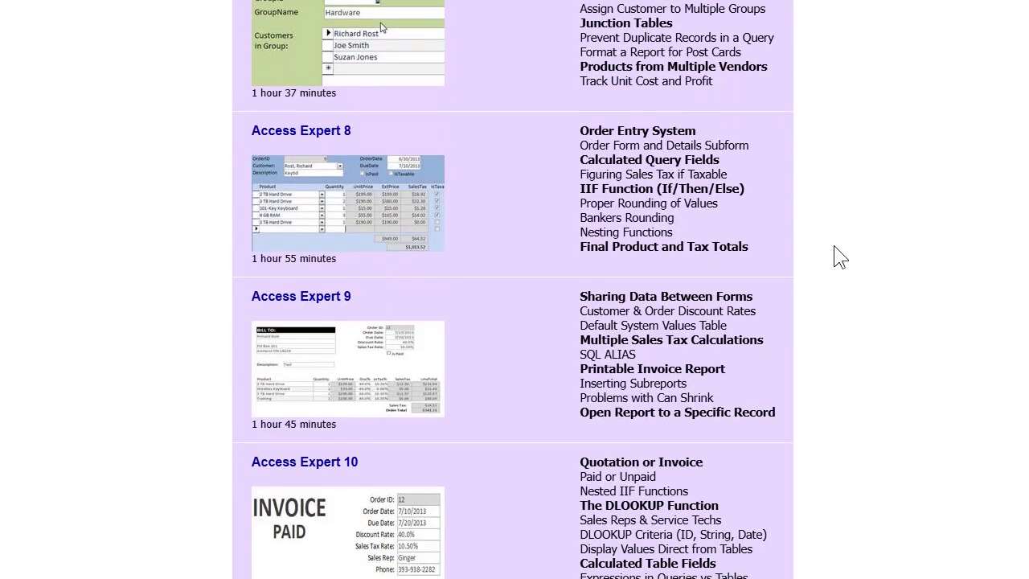
pyautogui.scroll(-8, 840, 257)
pyautogui.scroll(-4, 840, 257)
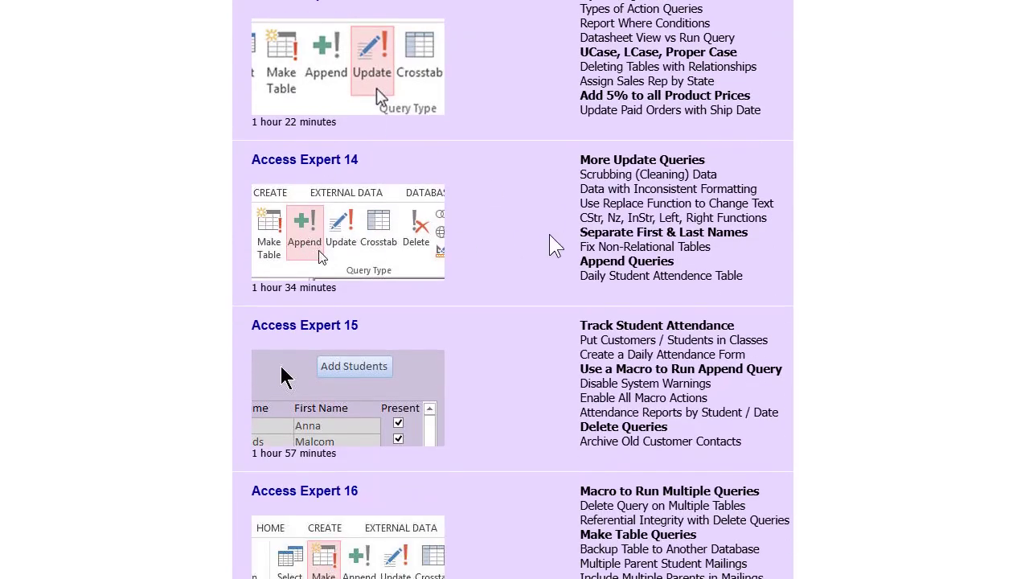
pyautogui.scroll(-6, 808, 229)
pyautogui.scroll(-8, 808, 230)
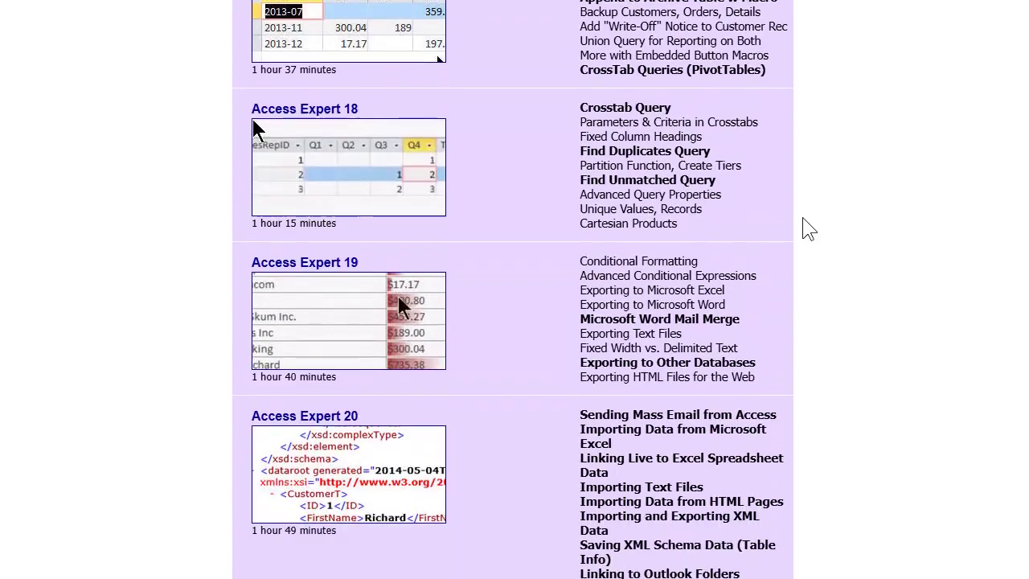
pyautogui.scroll(-9, 808, 229)
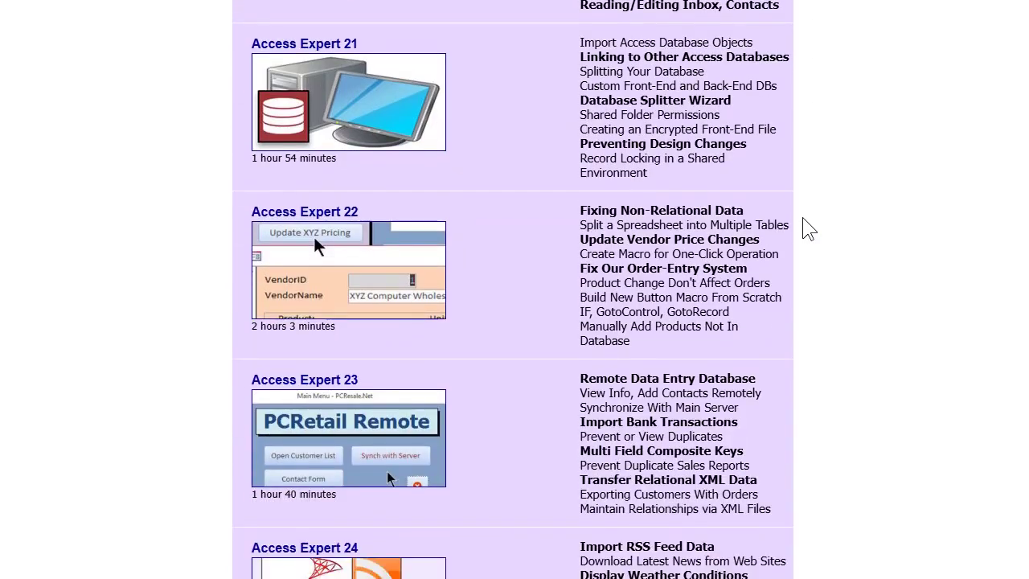
pyautogui.scroll(-3, 808, 230)
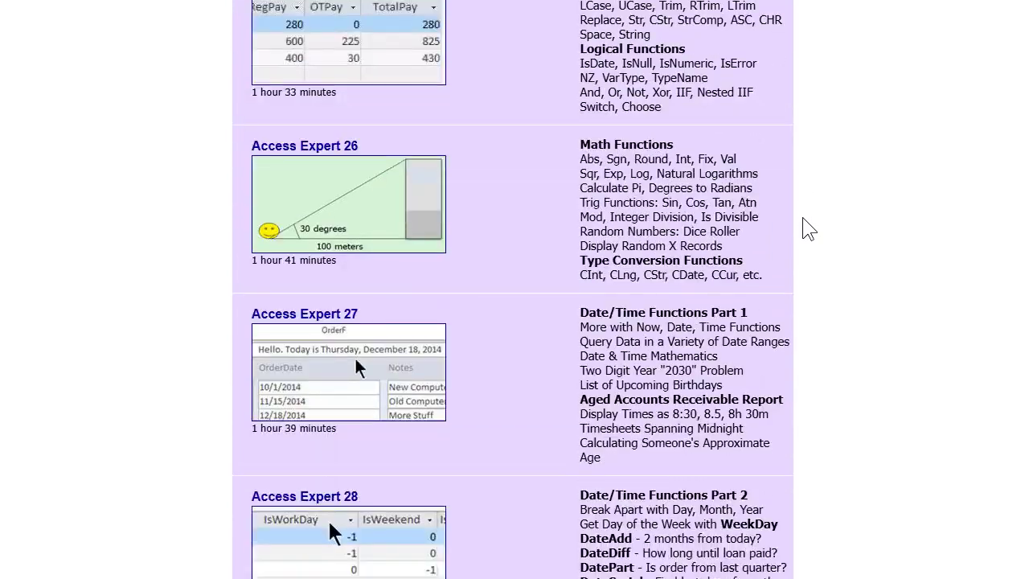
pyautogui.scroll(-4, 873, 139)
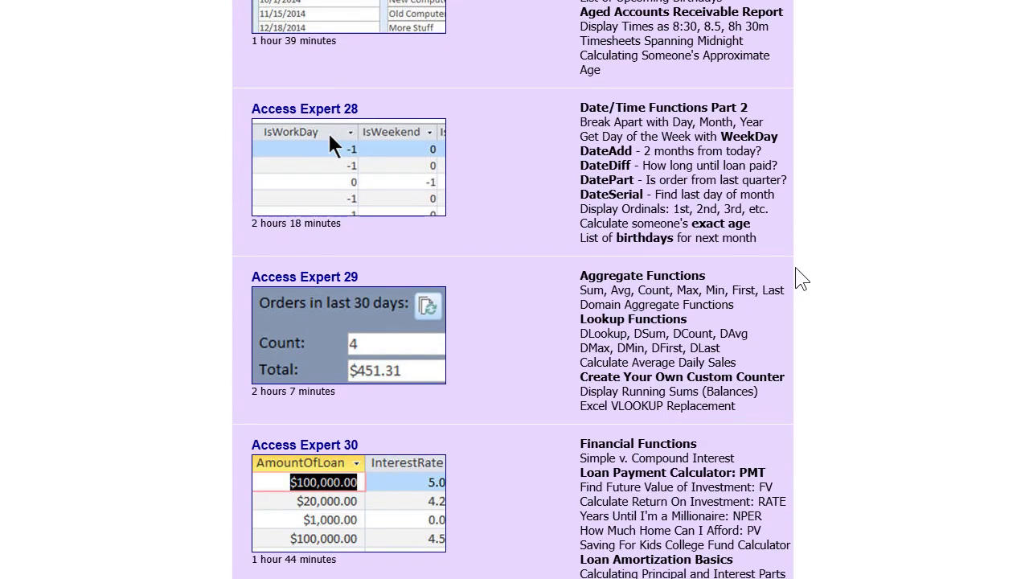
pyautogui.scroll(6, 799, 271)
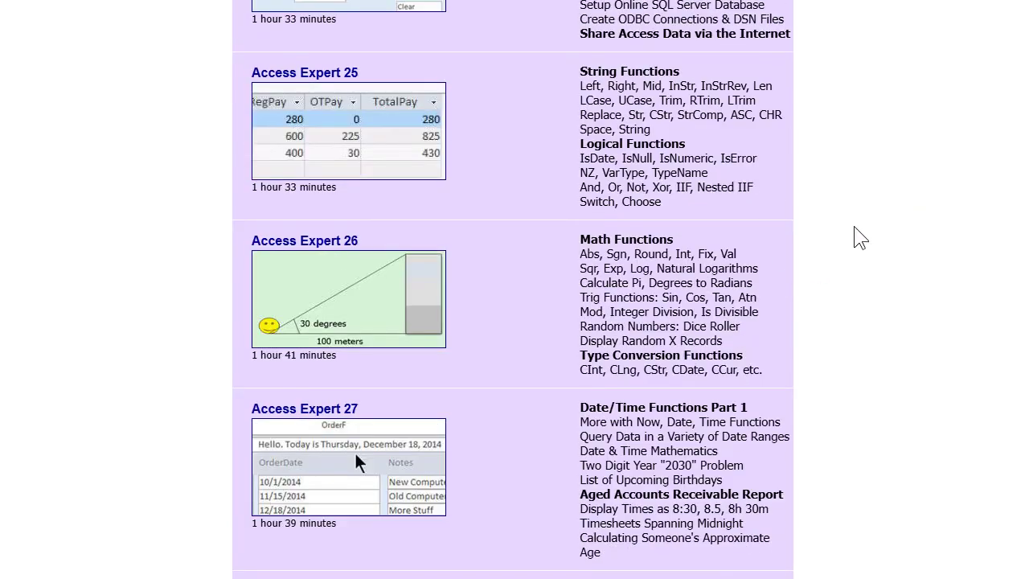
pyautogui.scroll(2, 855, 236)
pyautogui.scroll(2, 868, 149)
pyautogui.scroll(-17, 878, 191)
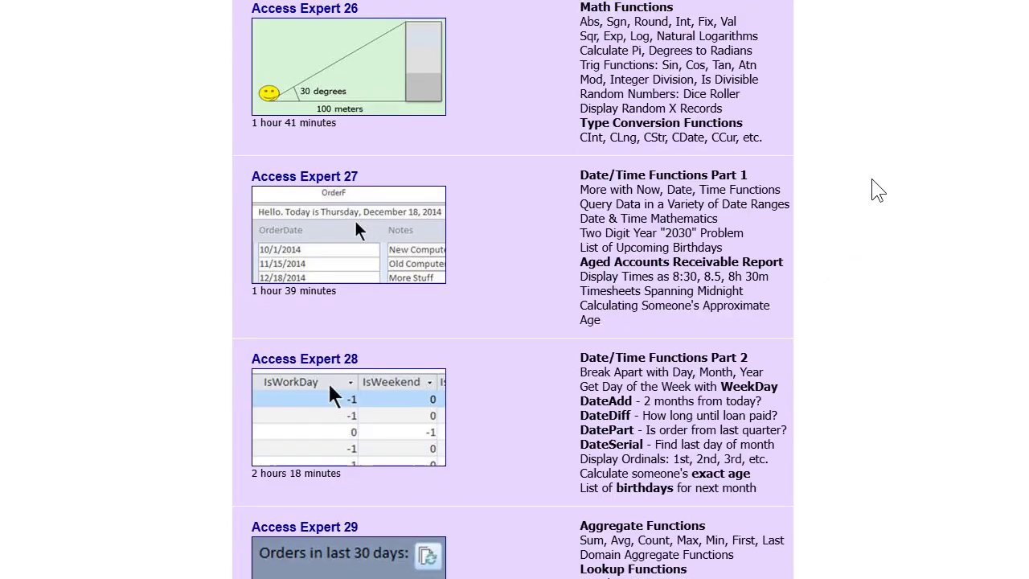